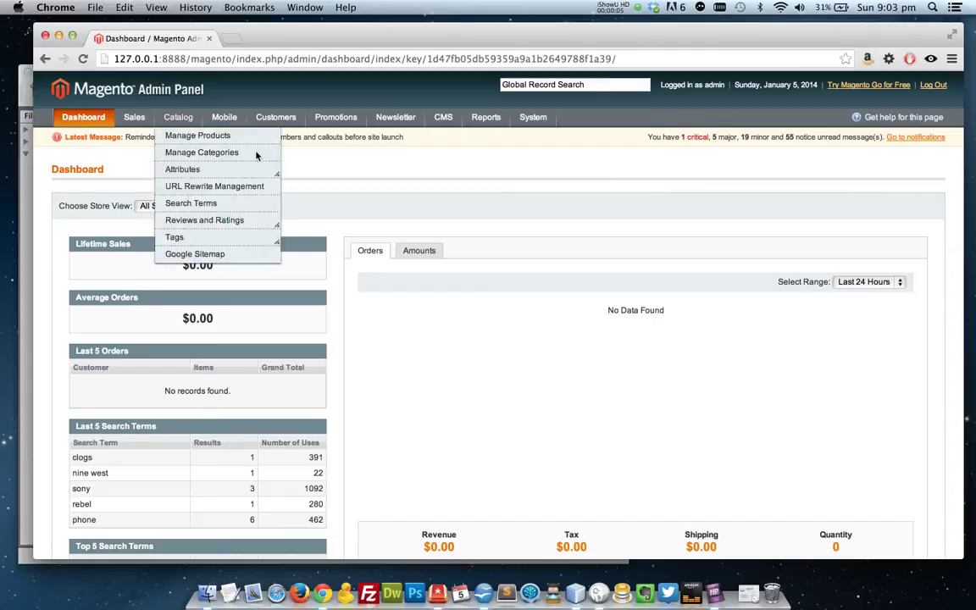
Step: Open Catalog > Manage Products to list the 120 products, then show the Import/Export menu entries
{"action": "mouse_move", "coordinate": [178, 119]}
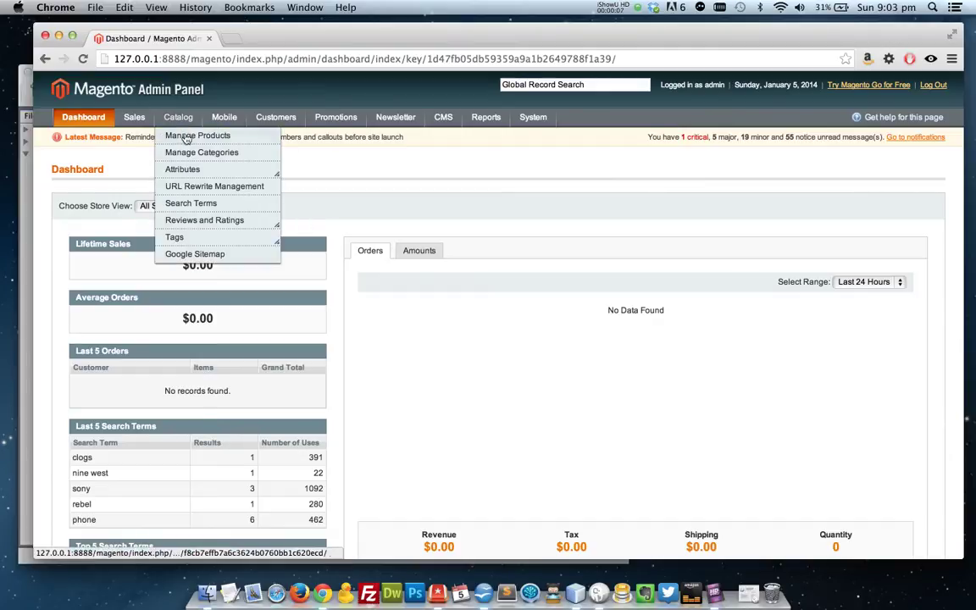
{"action": "left_click", "coordinate": [185, 138]}
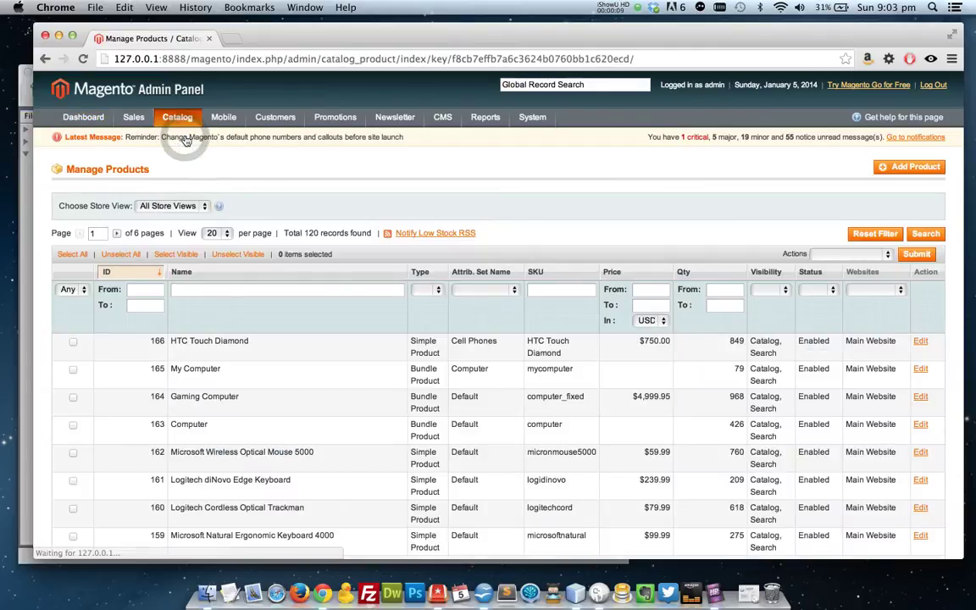
{"action": "scroll", "coordinate": [301, 375], "scroll_direction": "down", "scroll_amount": 4}
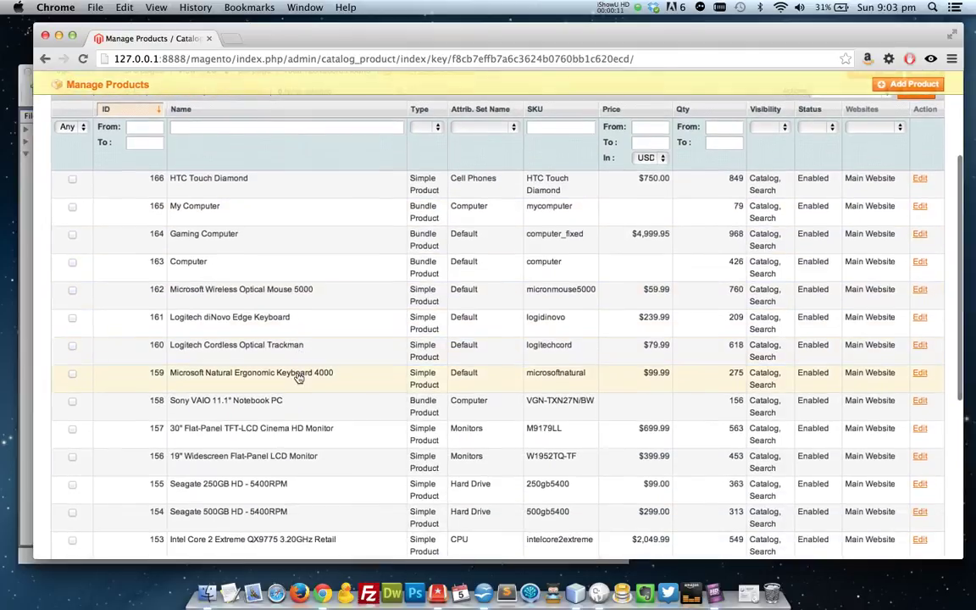
{"action": "scroll", "coordinate": [299, 377], "scroll_direction": "up", "scroll_amount": 4}
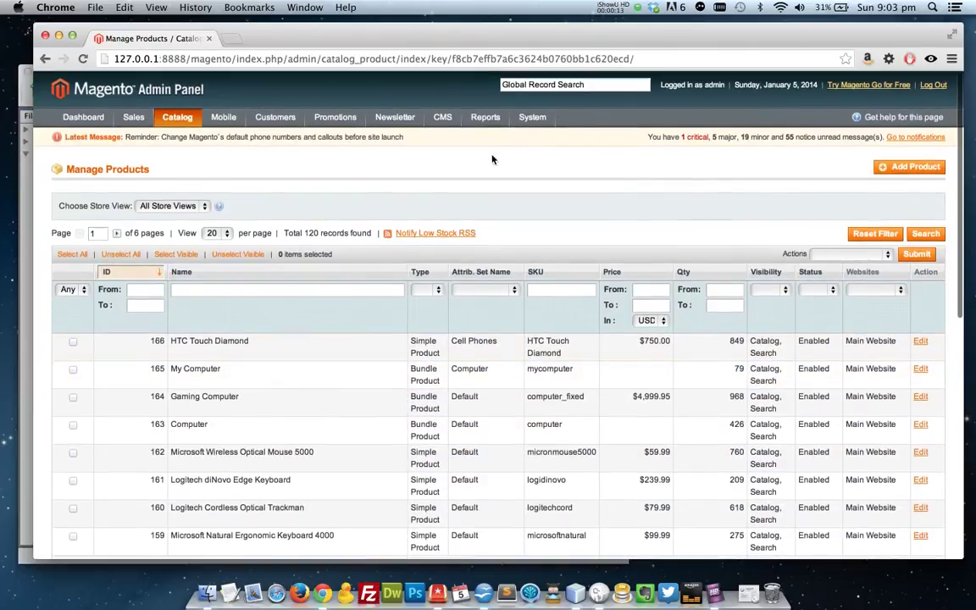
{"action": "mouse_move", "coordinate": [532, 117]}
{"action": "mouse_move", "coordinate": [543, 220]}
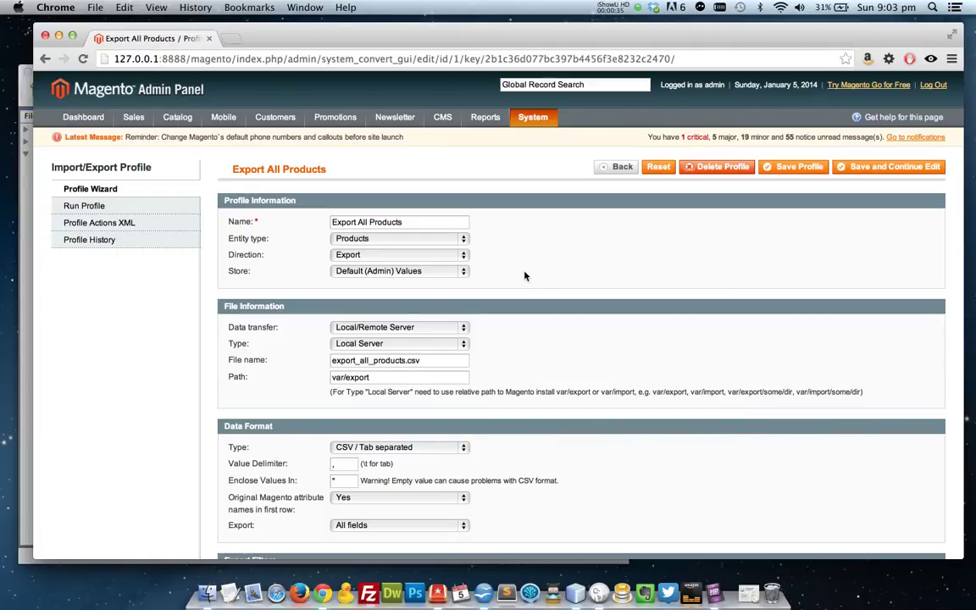
{"action": "left_click", "coordinate": [403, 239]}
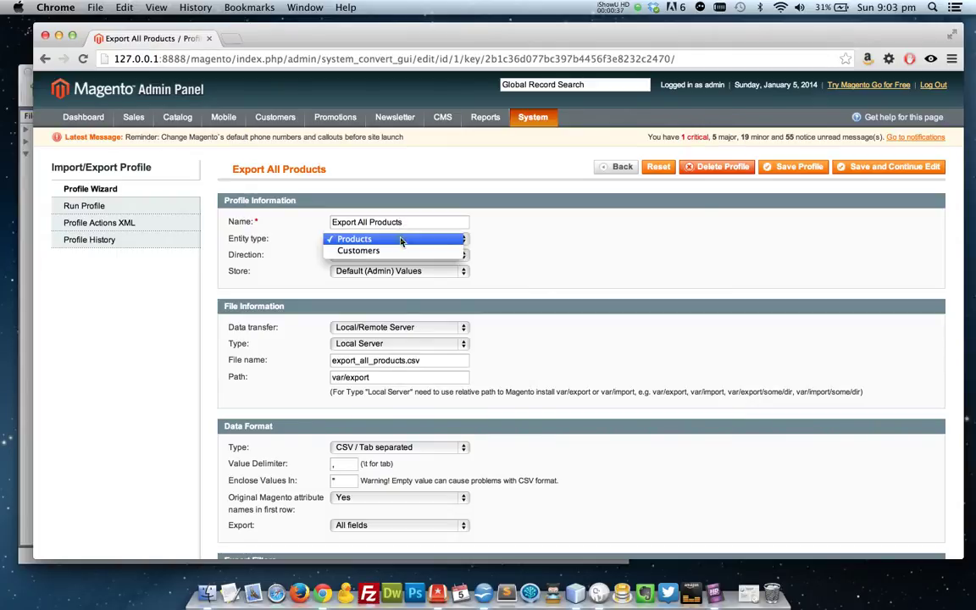
{"action": "left_click", "coordinate": [484, 246]}
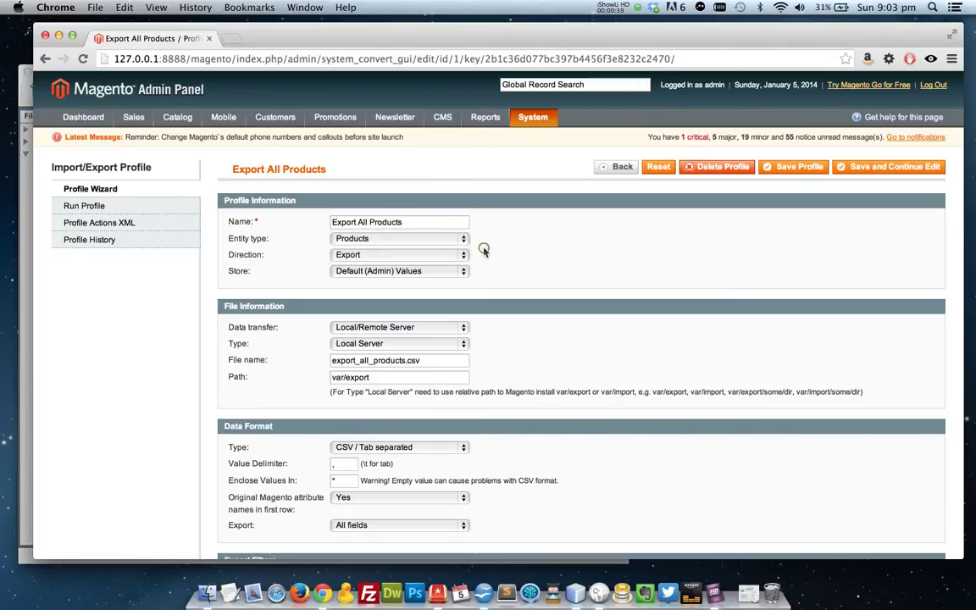
{"action": "left_click", "coordinate": [449, 254]}
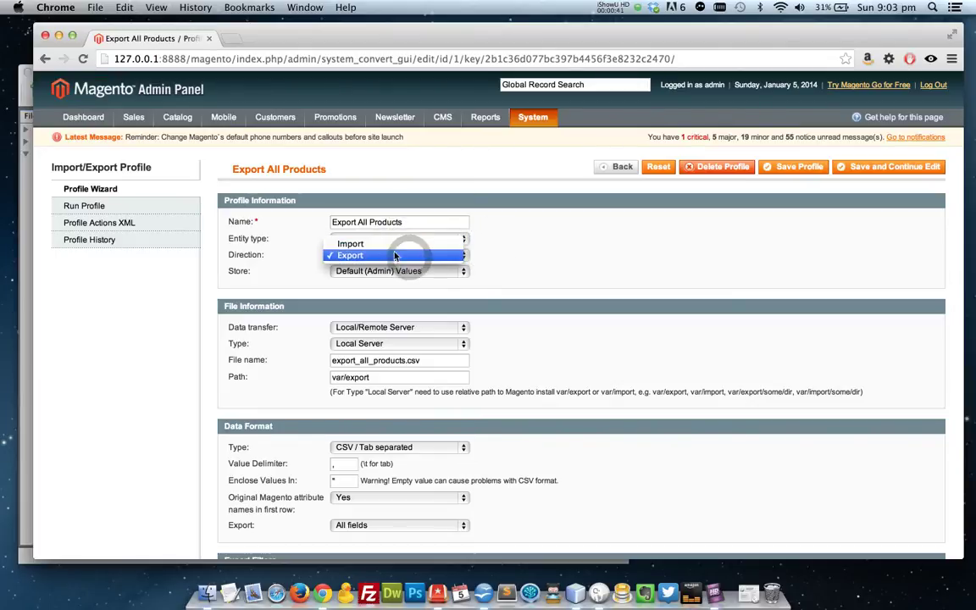
{"action": "left_click", "coordinate": [415, 255]}
{"action": "left_click", "coordinate": [436, 271]}
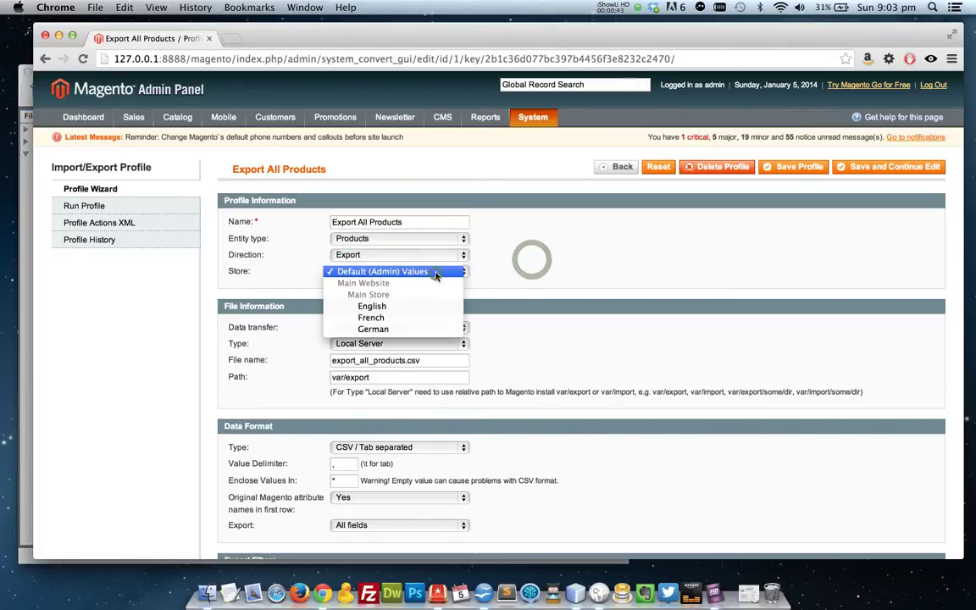
{"action": "left_click", "coordinate": [493, 264]}
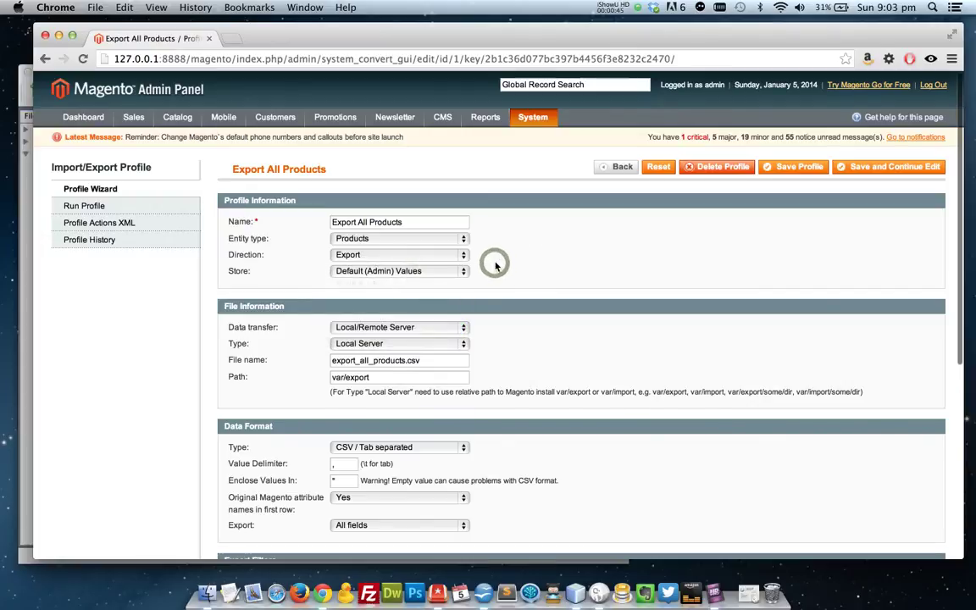
{"action": "scroll", "coordinate": [494, 265], "scroll_direction": "down", "scroll_amount": 5}
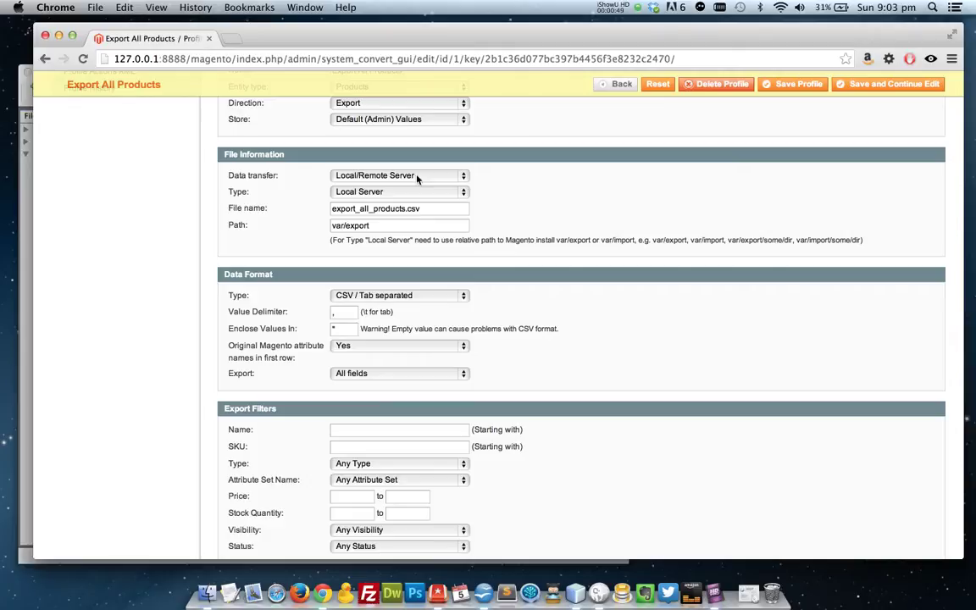
{"action": "left_click", "coordinate": [400, 191]}
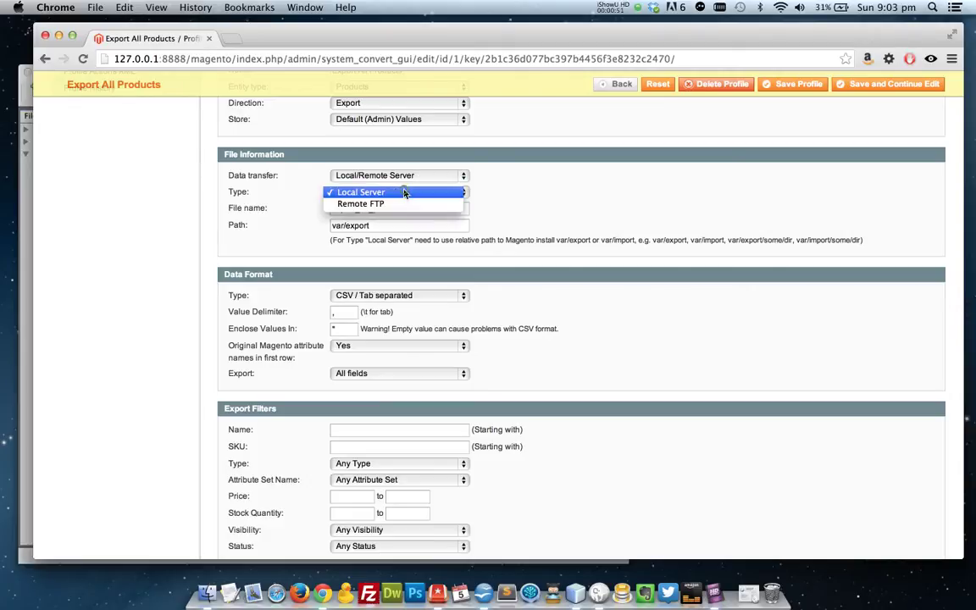
{"action": "left_click", "coordinate": [377, 203]}
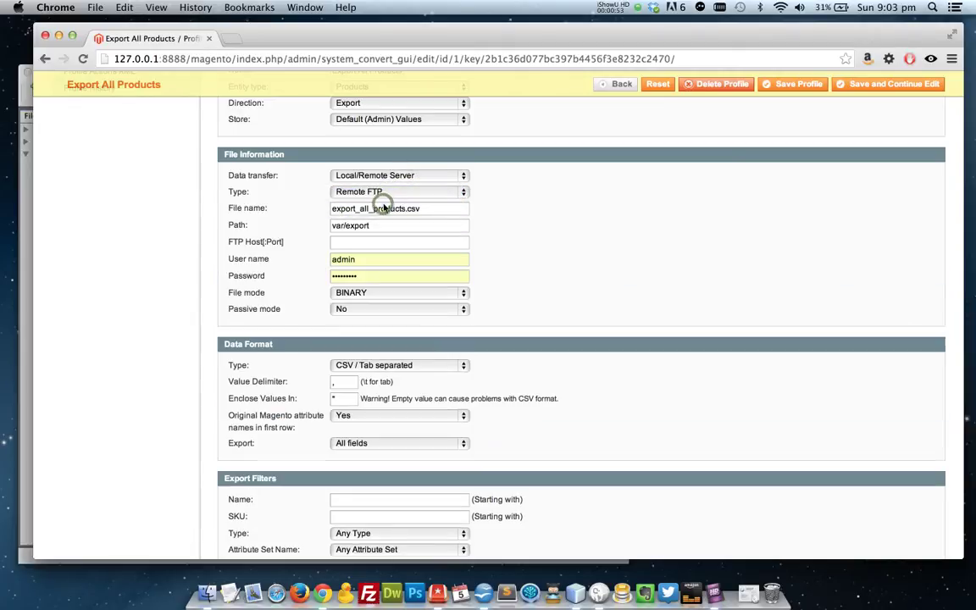
{"action": "left_click", "coordinate": [390, 193]}
{"action": "left_click", "coordinate": [371, 180]}
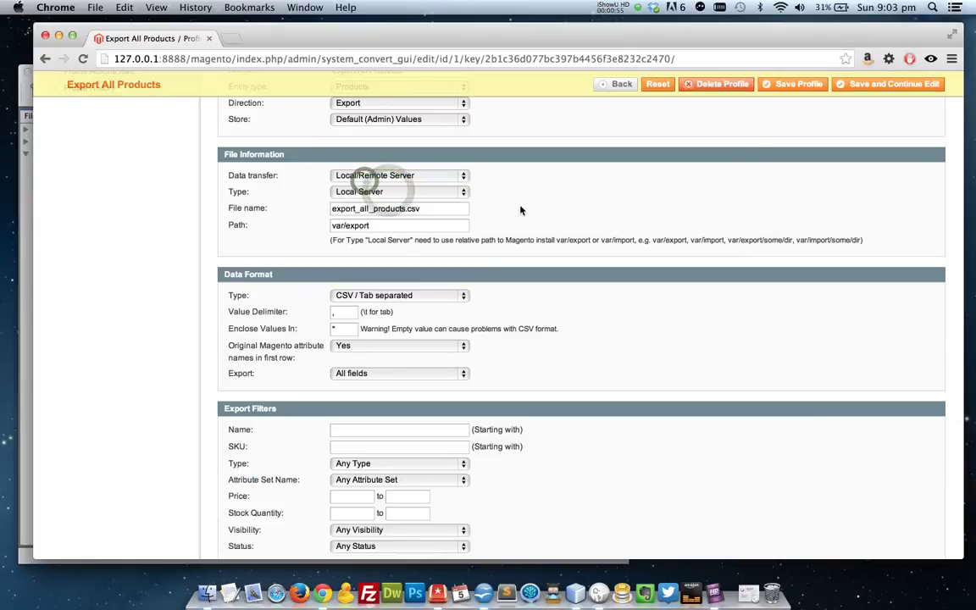
{"action": "left_click", "coordinate": [496, 203]}
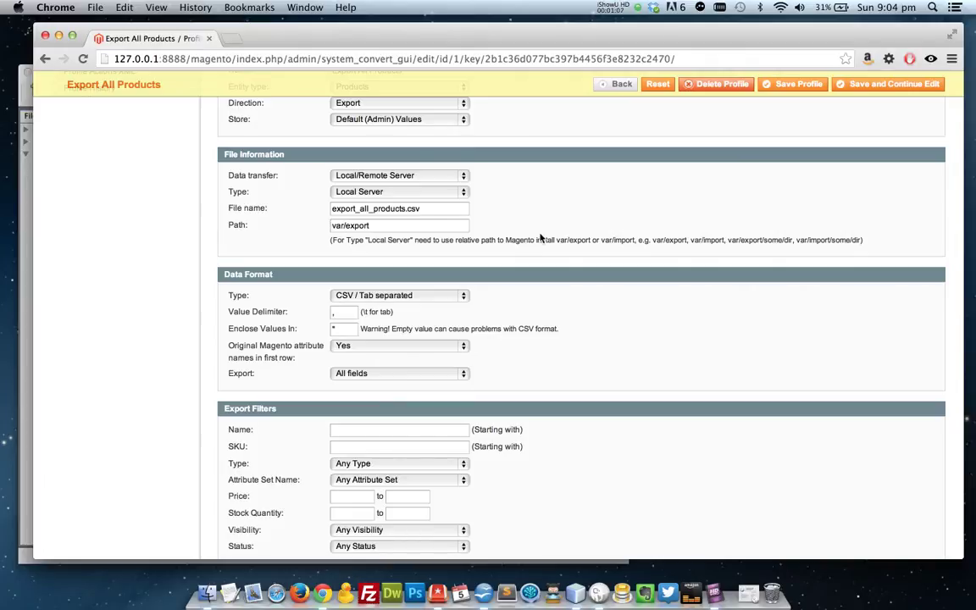
{"action": "scroll", "coordinate": [539, 236], "scroll_direction": "down", "scroll_amount": 5}
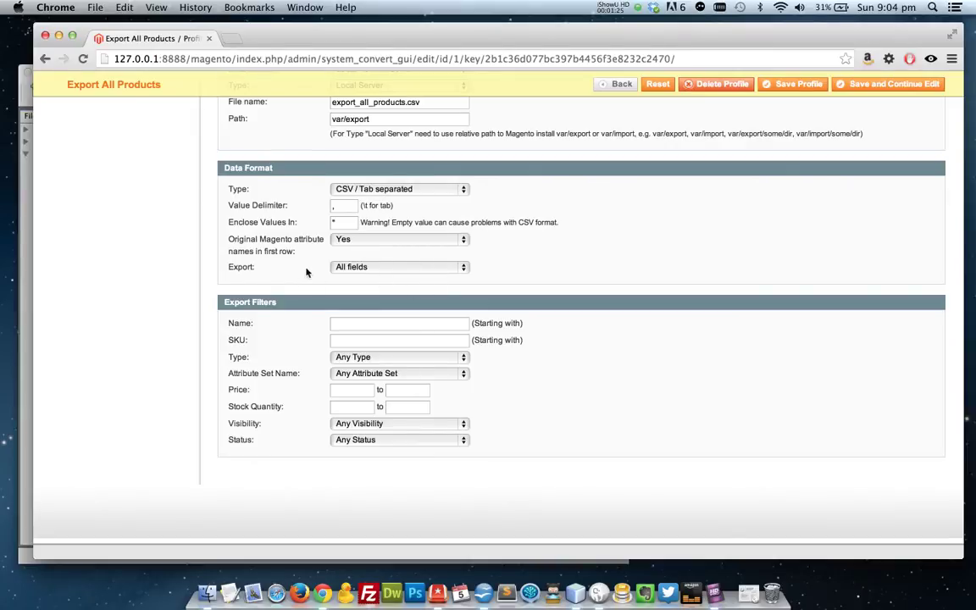
{"action": "left_click", "coordinate": [358, 269]}
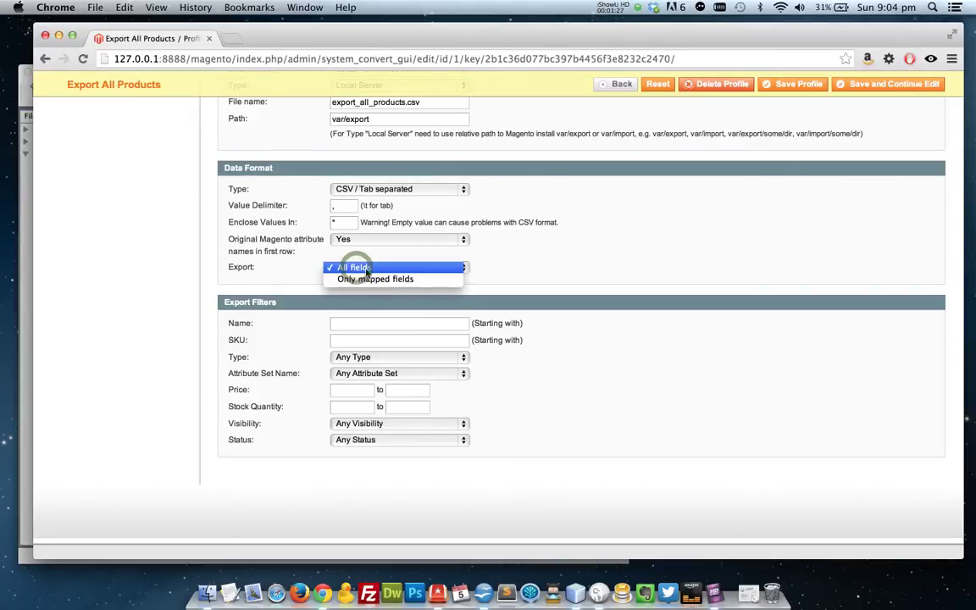
{"action": "left_click", "coordinate": [493, 272]}
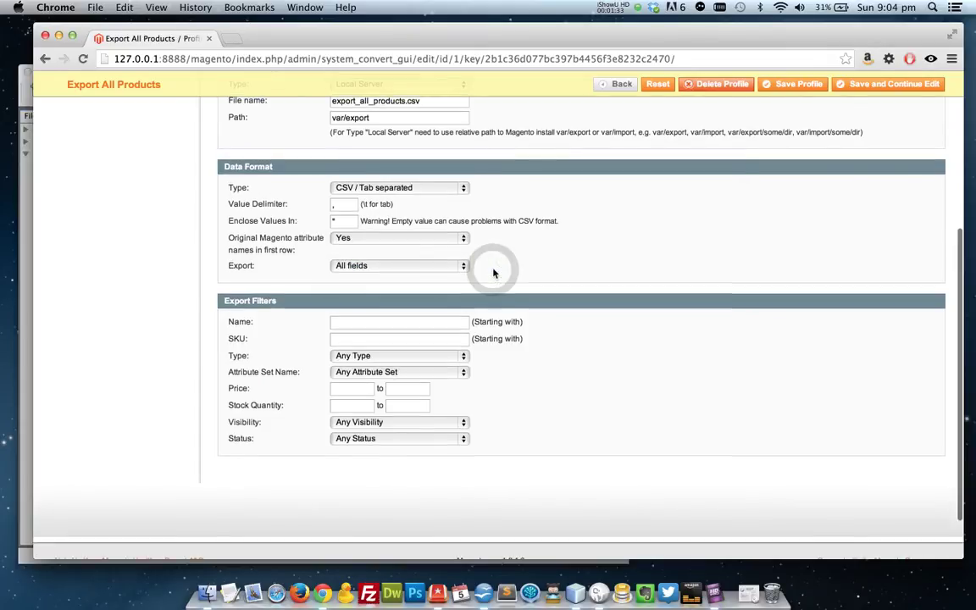
{"action": "scroll", "coordinate": [400, 370], "scroll_direction": "down", "scroll_amount": 2}
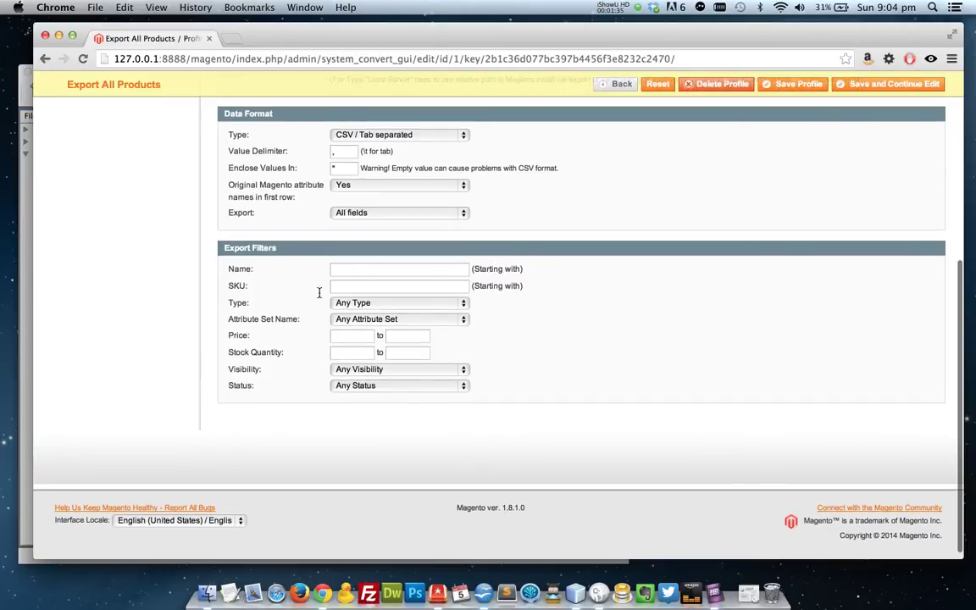
{"action": "left_click", "coordinate": [375, 286]}
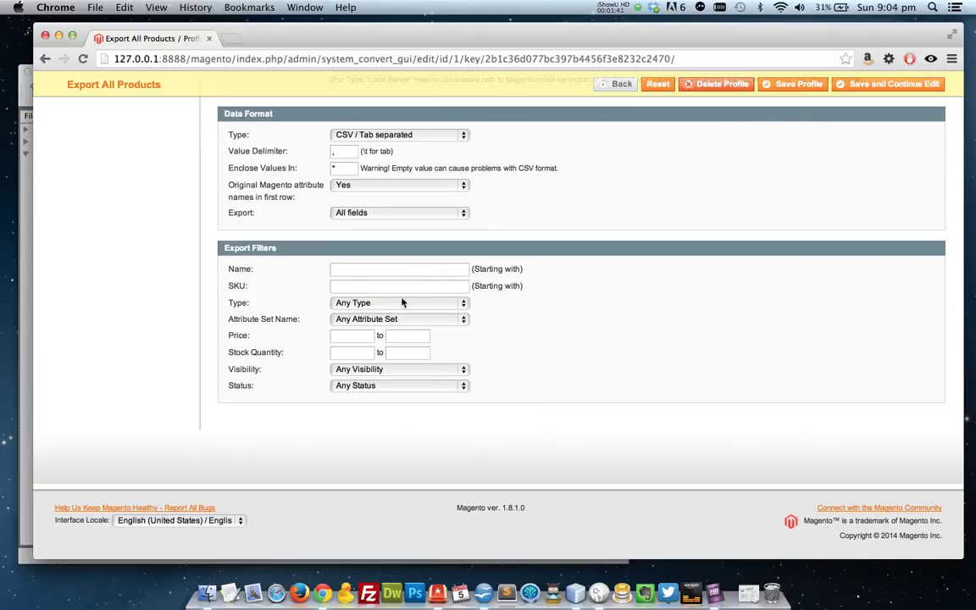
{"action": "left_click", "coordinate": [504, 344]}
{"action": "scroll", "coordinate": [732, 339], "scroll_direction": "up", "scroll_amount": 5}
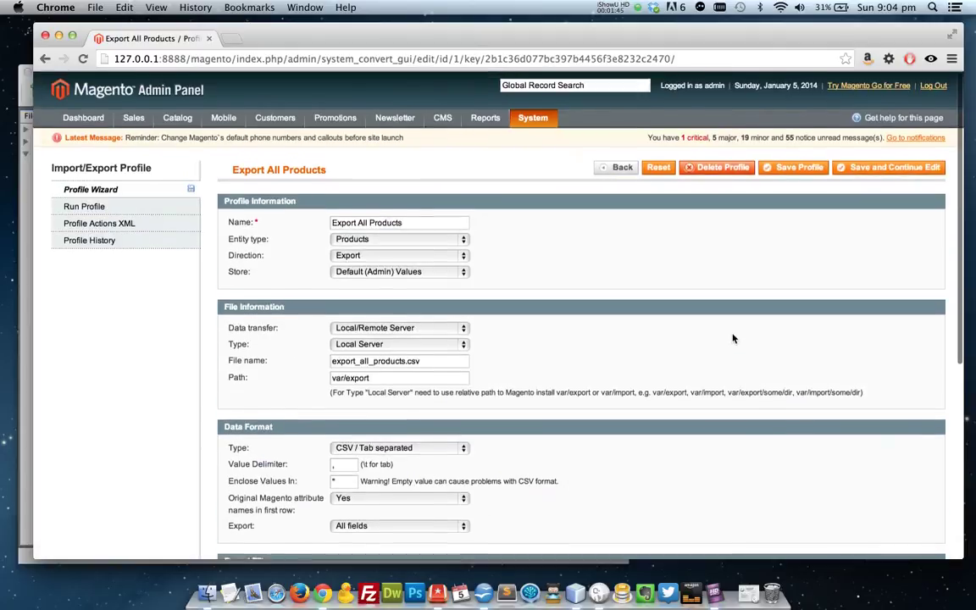
Step: Save the Export All Products profile and switch to its Run Profile tab
{"action": "left_click", "coordinate": [878, 169]}
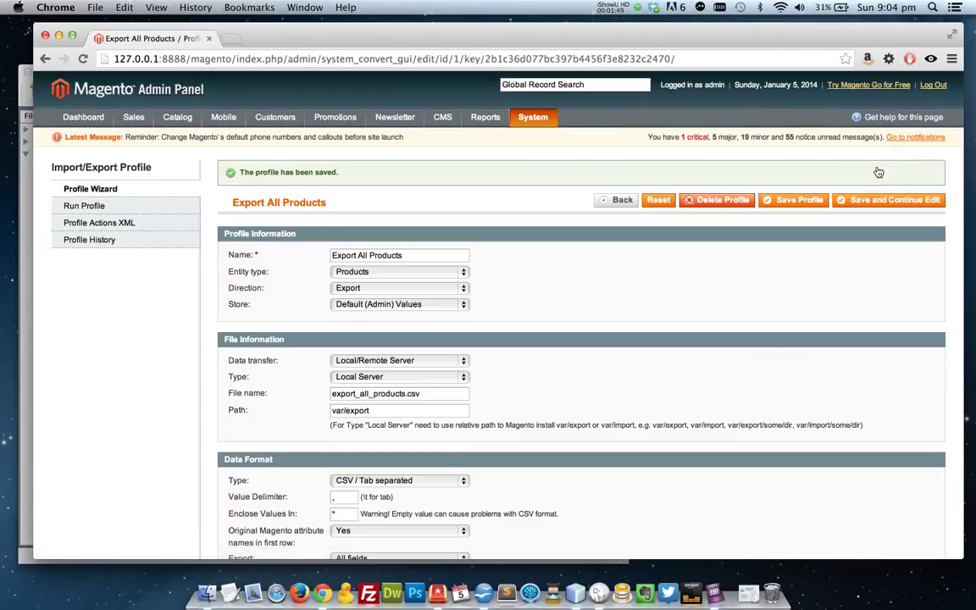
{"action": "left_click", "coordinate": [148, 208]}
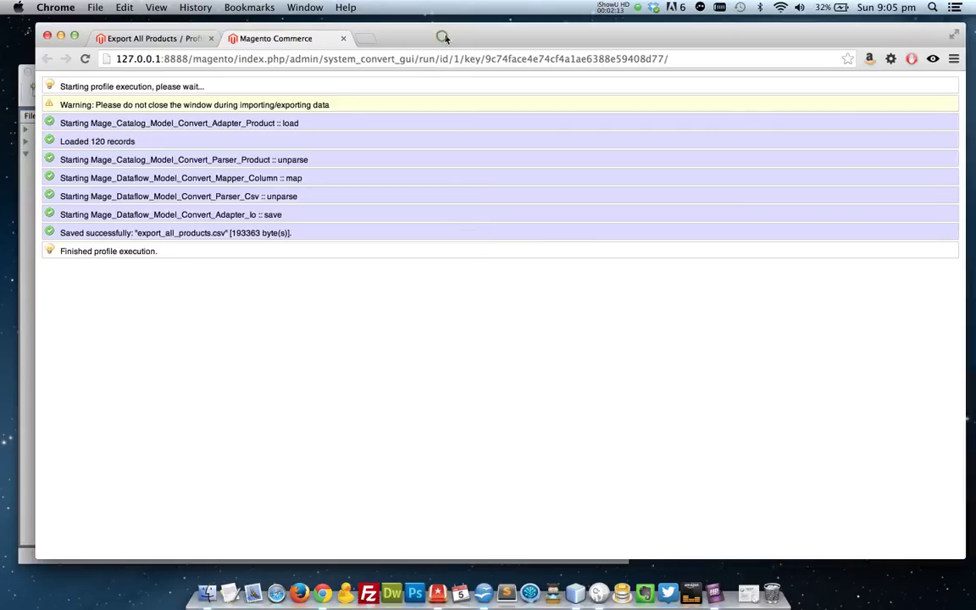
Step: Locate export_all_products.csv under var > export in the NetBeans Files tab
{"action": "left_click_drag", "start_coordinate": [441, 38], "coordinate": [447, 38]}
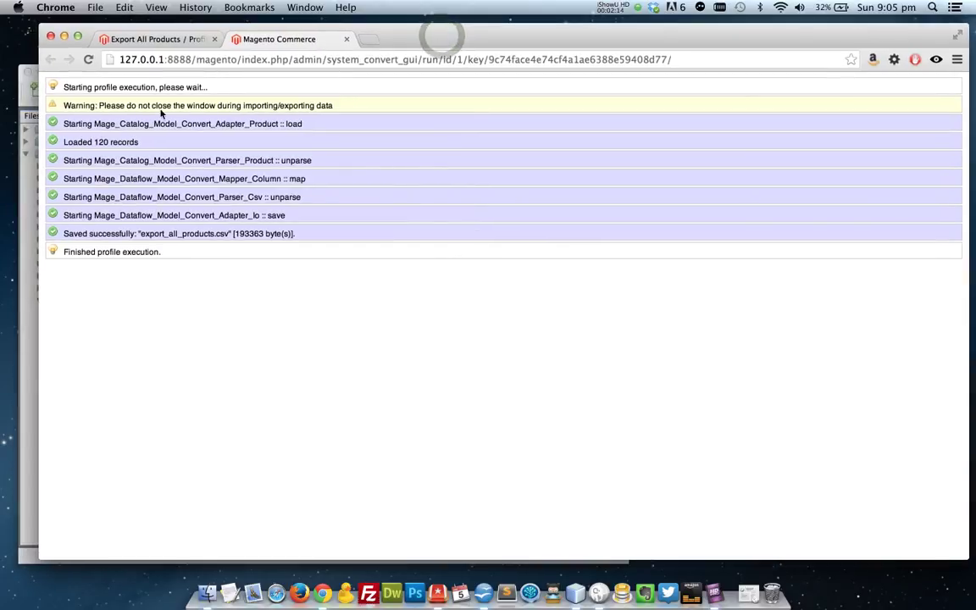
{"action": "left_click", "coordinate": [24, 85]}
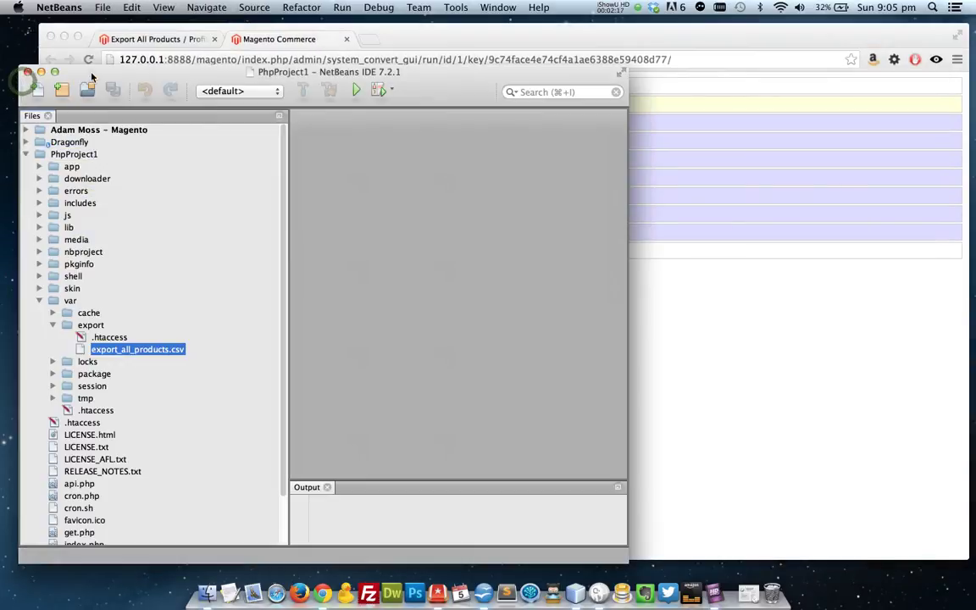
{"action": "left_click_drag", "start_coordinate": [95, 68], "coordinate": [87, 56]}
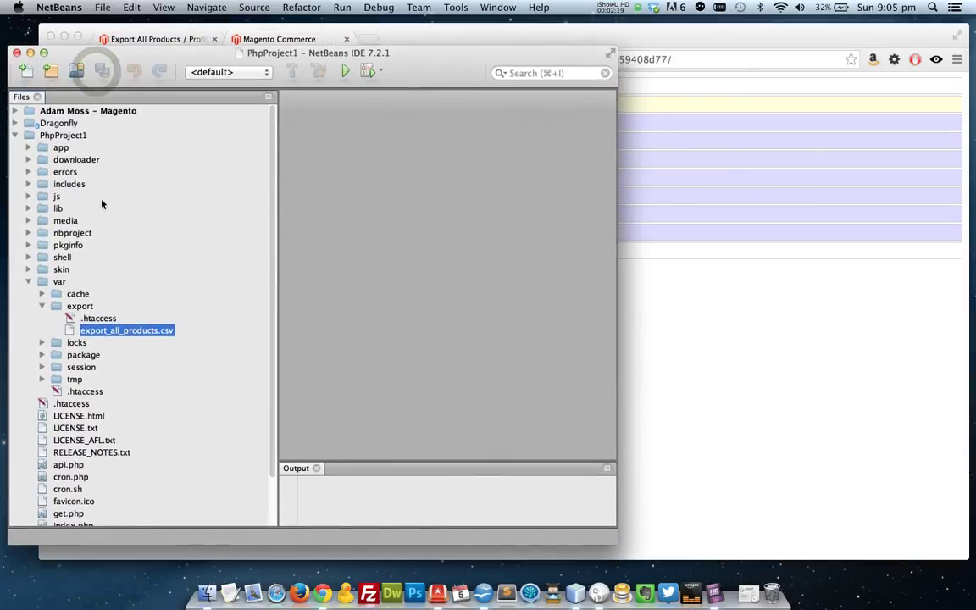
{"action": "left_click", "coordinate": [57, 282]}
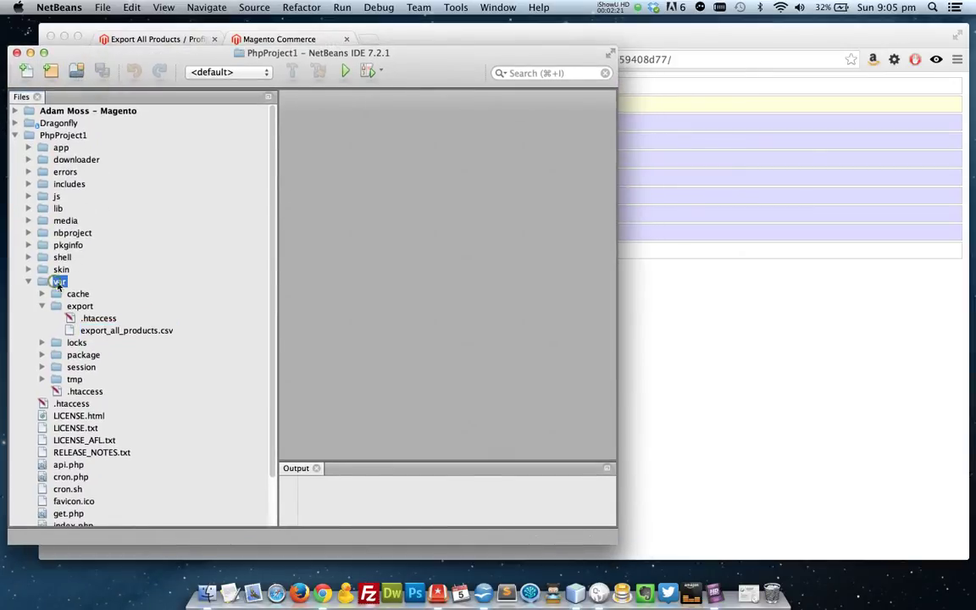
{"action": "left_click", "coordinate": [78, 305]}
{"action": "left_click", "coordinate": [97, 332]}
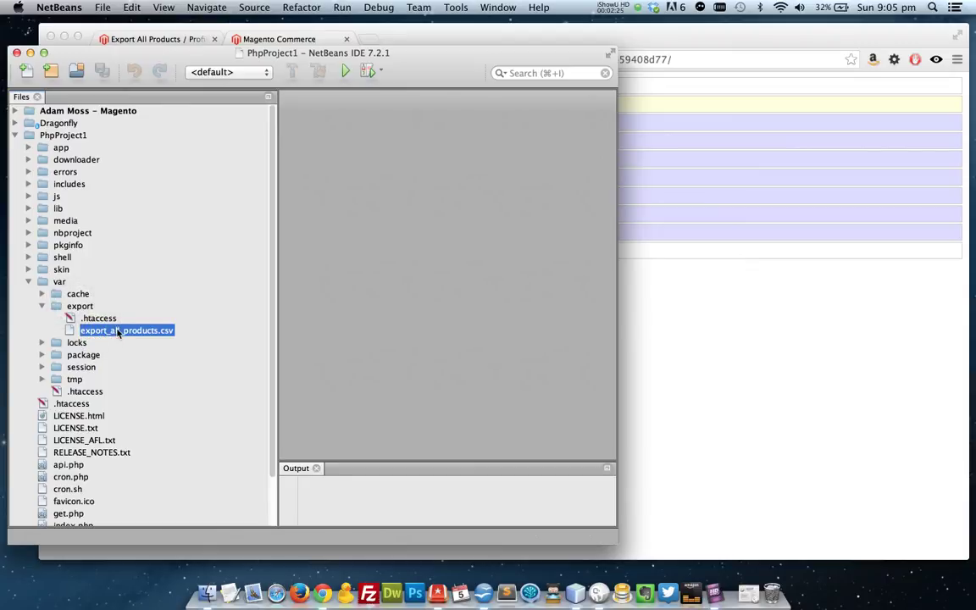
{"action": "right_click", "coordinate": [117, 332]}
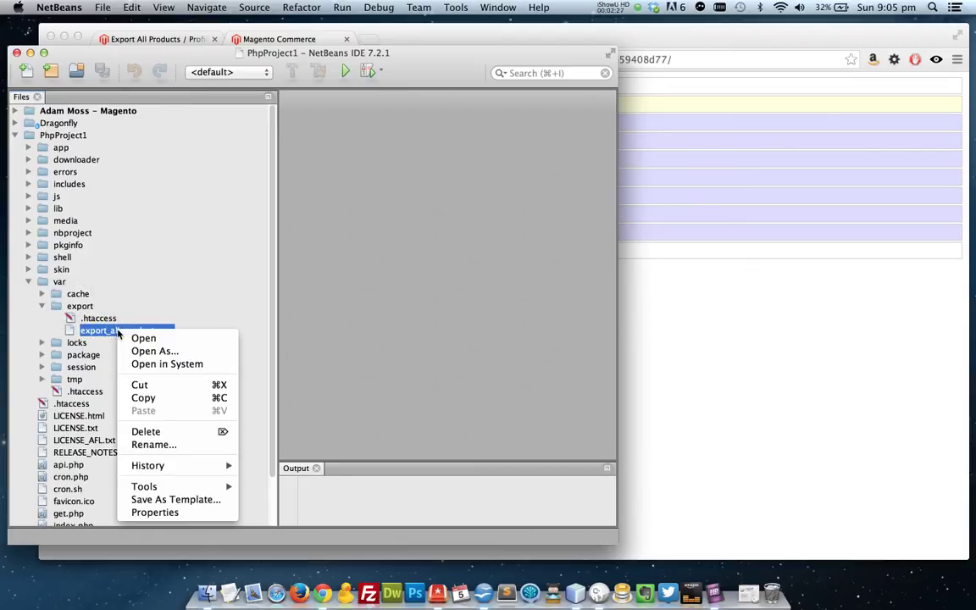
Step: Switch between the export log and NetBeans, then return to Chrome's Export All Products tab
{"action": "left_click", "coordinate": [742, 356]}
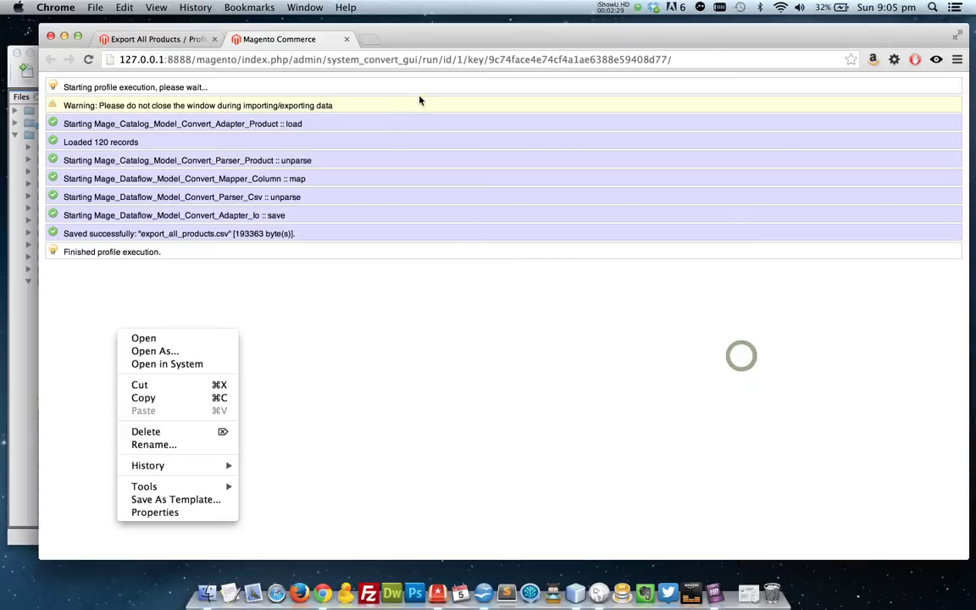
{"action": "left_click", "coordinate": [20, 350]}
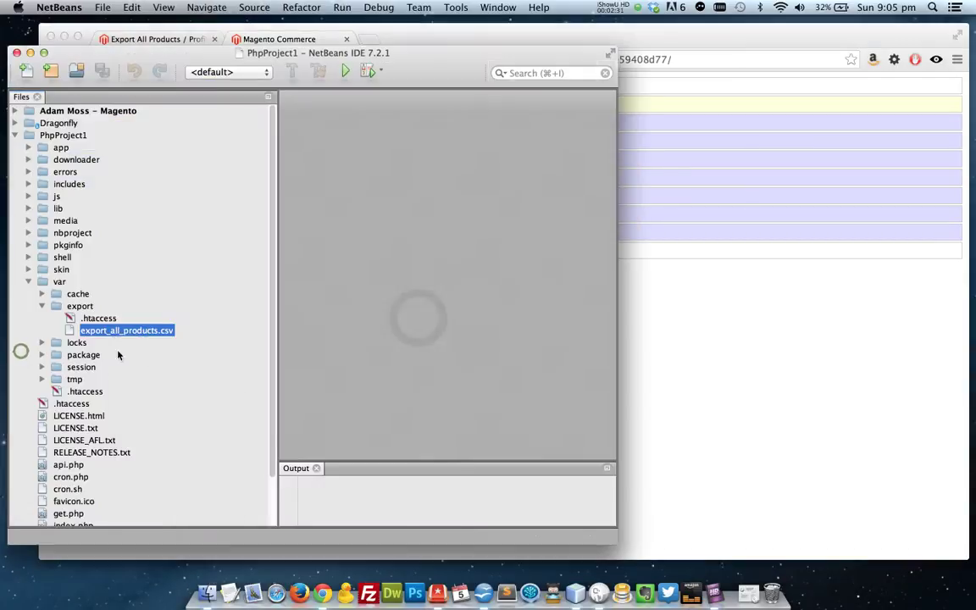
{"action": "left_click", "coordinate": [689, 324]}
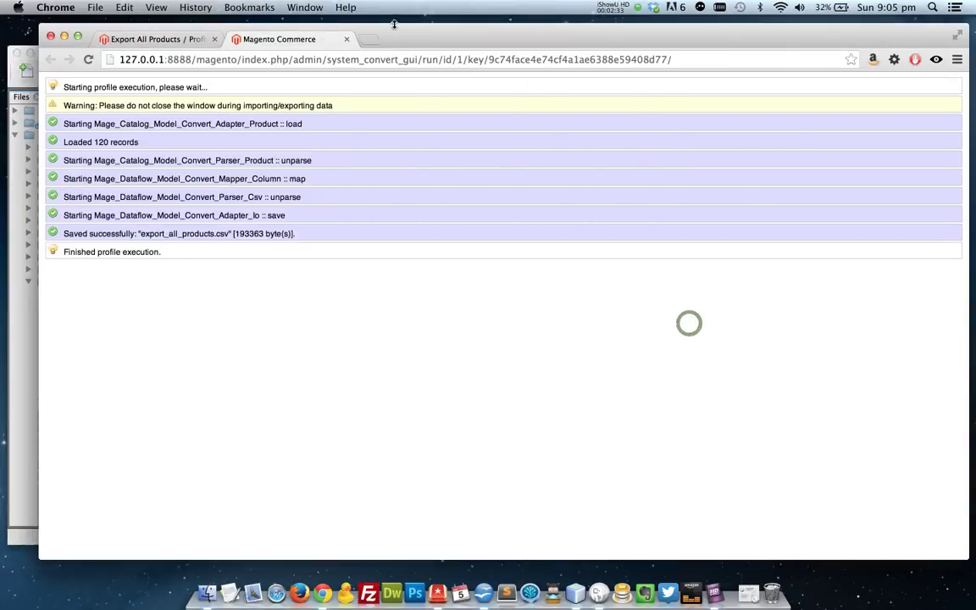
{"action": "left_click", "coordinate": [163, 37]}
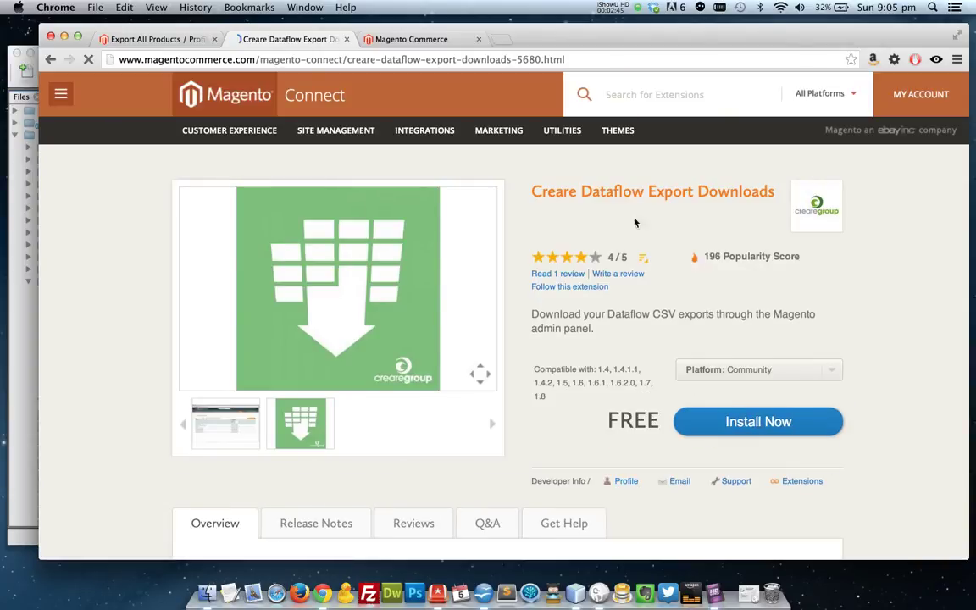
Step: Return to the admin's Export All Products page and reveal the Create Dataflow Exports entry under Import/Export
{"action": "left_click", "coordinate": [170, 44]}
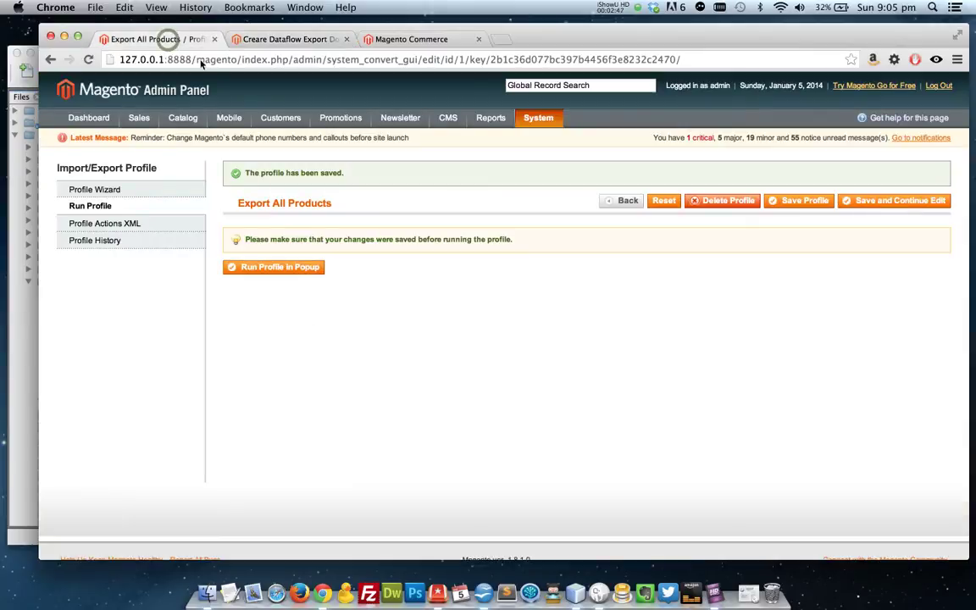
{"action": "mouse_move", "coordinate": [538, 119]}
{"action": "mouse_move", "coordinate": [562, 220]}
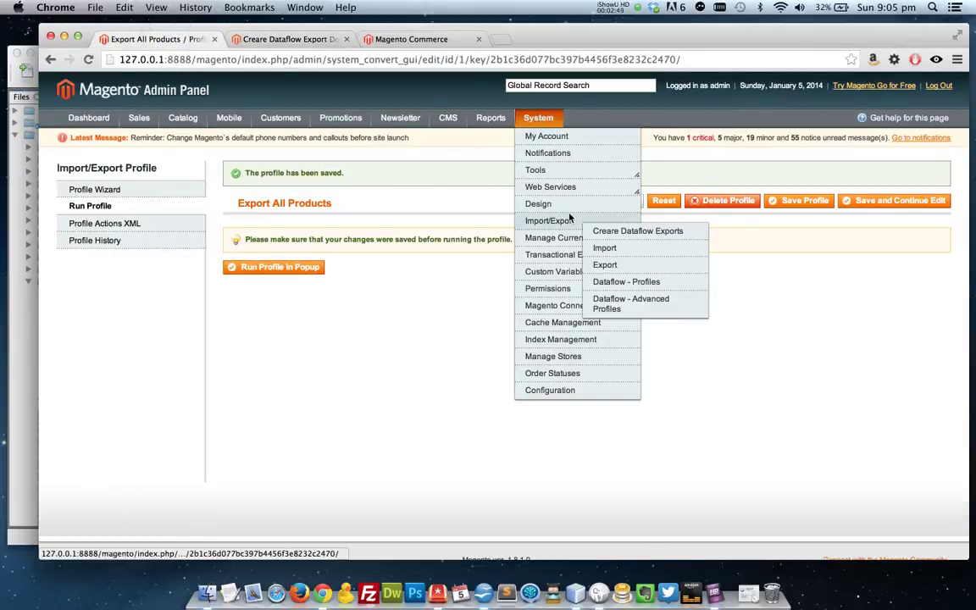
Step: Open Create Dataflow Exports and download export_all_products.csv from the exports list
{"action": "left_click", "coordinate": [653, 232]}
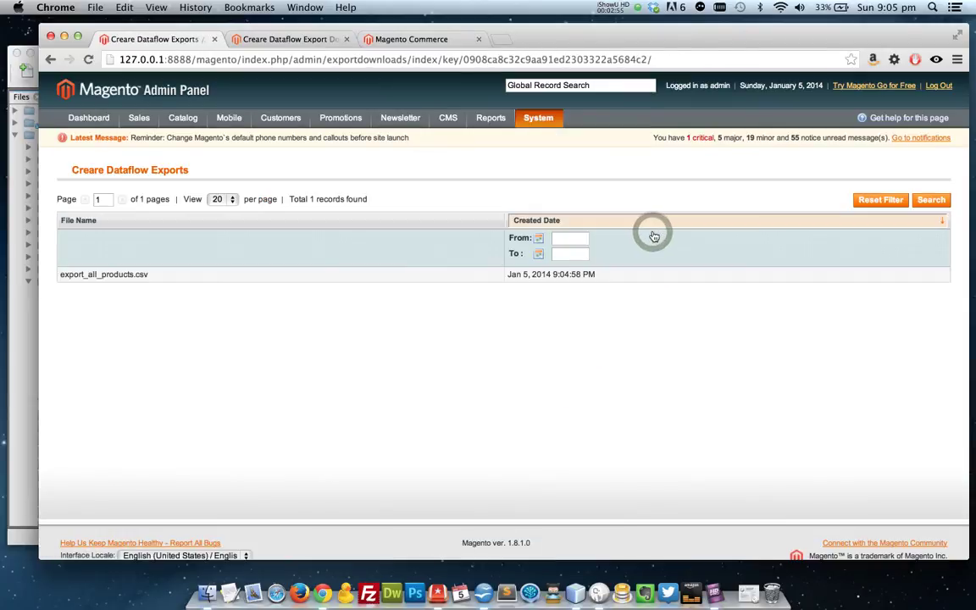
{"action": "left_click", "coordinate": [144, 274]}
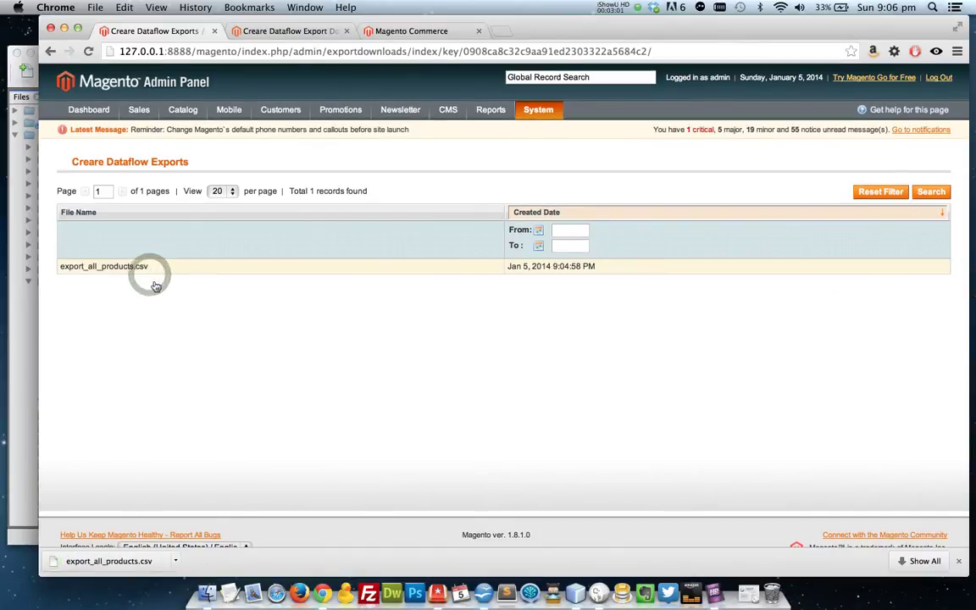
{"action": "left_click", "coordinate": [175, 562]}
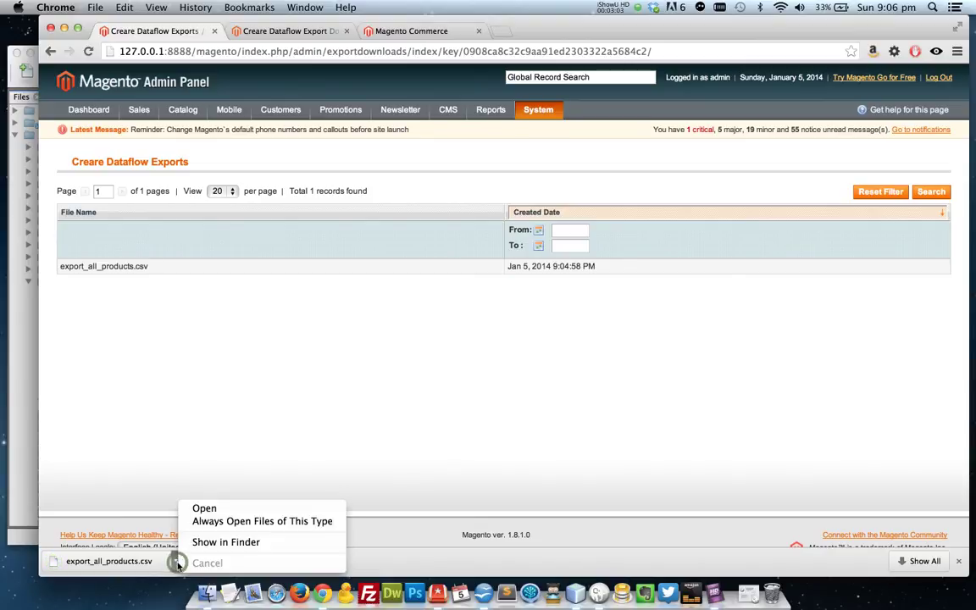
Step: Open export_all_products.csv in Calc as comma-separated data and reset all rows to 0.42cm height
{"action": "left_click", "coordinate": [199, 508]}
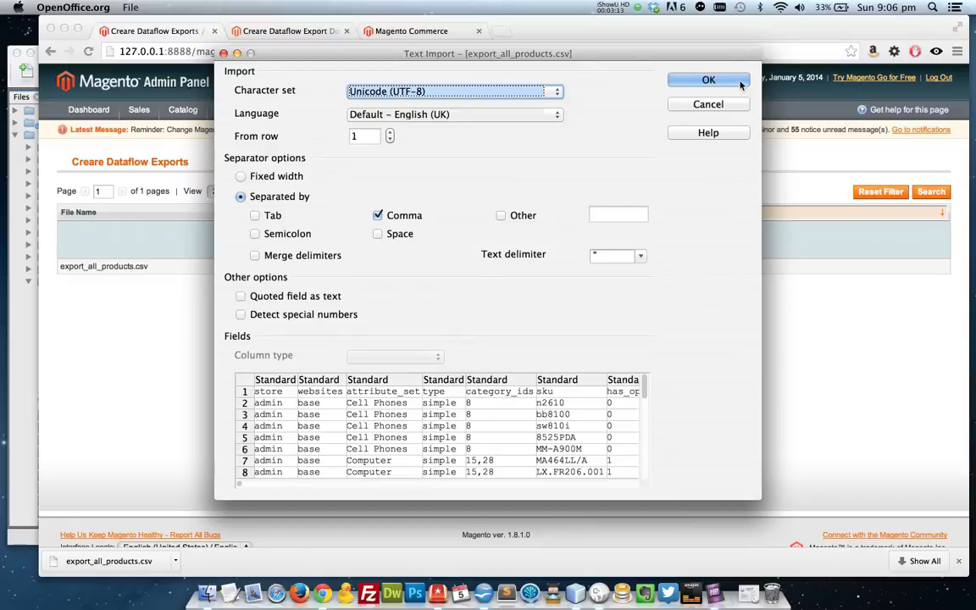
{"action": "left_click", "coordinate": [708, 80]}
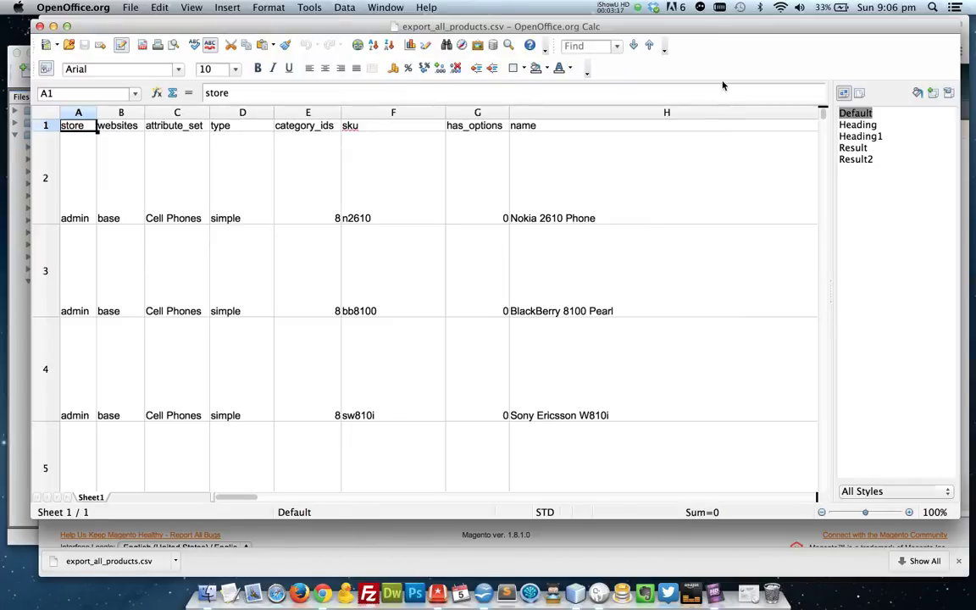
{"action": "left_click", "coordinate": [53, 112]}
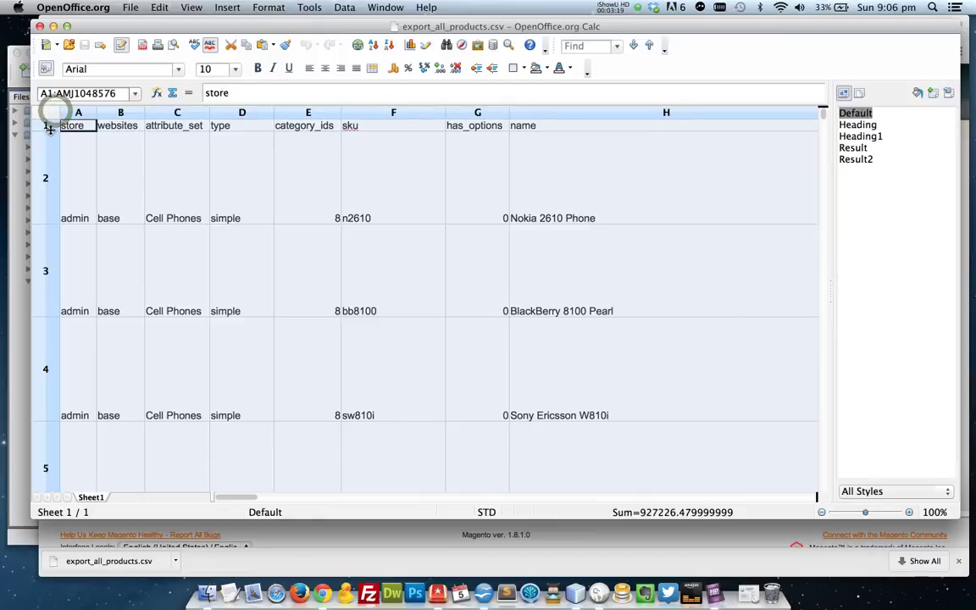
{"action": "right_click", "coordinate": [48, 126]}
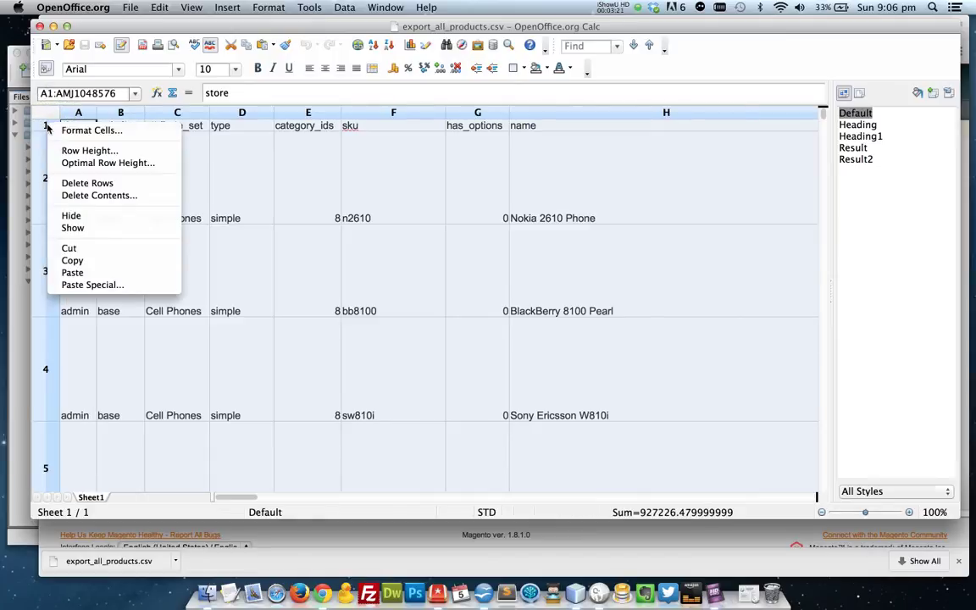
{"action": "left_click", "coordinate": [66, 150]}
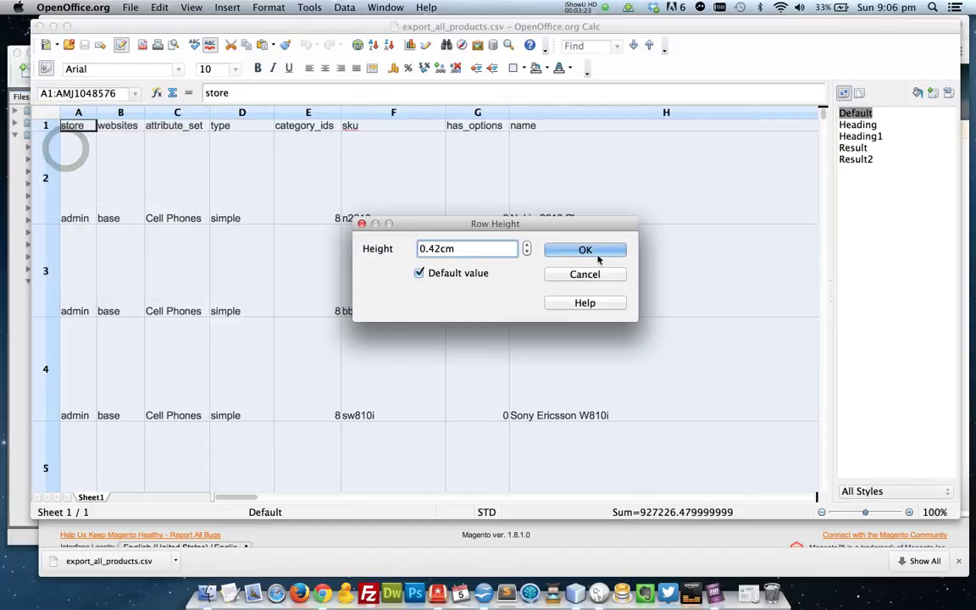
{"action": "left_click", "coordinate": [584, 250]}
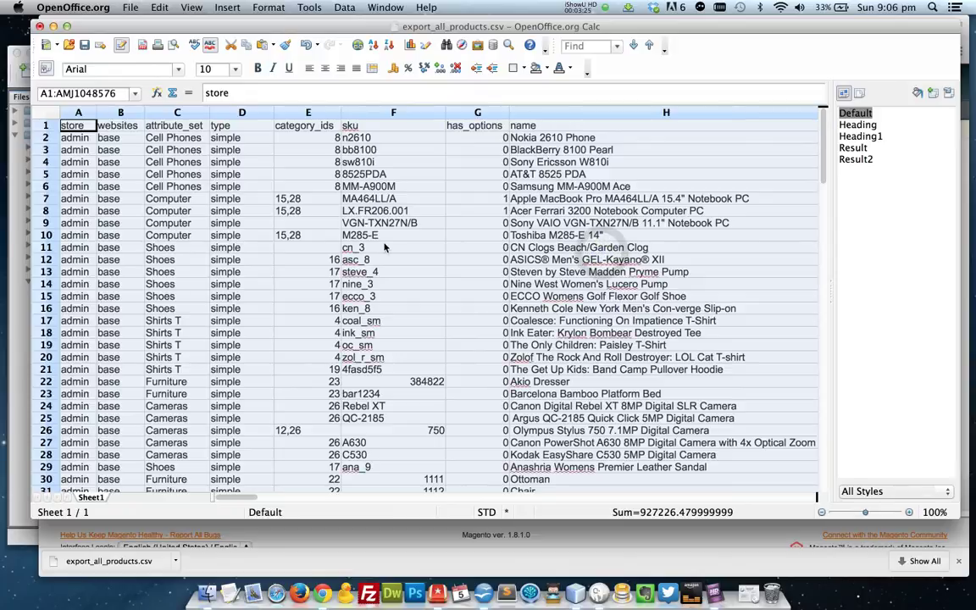
Step: Scroll through the exported product rows and columns in Calc, then return to the Magento exports page
{"action": "left_click", "coordinate": [382, 246]}
{"action": "scroll", "coordinate": [397, 182], "scroll_direction": "down", "scroll_amount": 20}
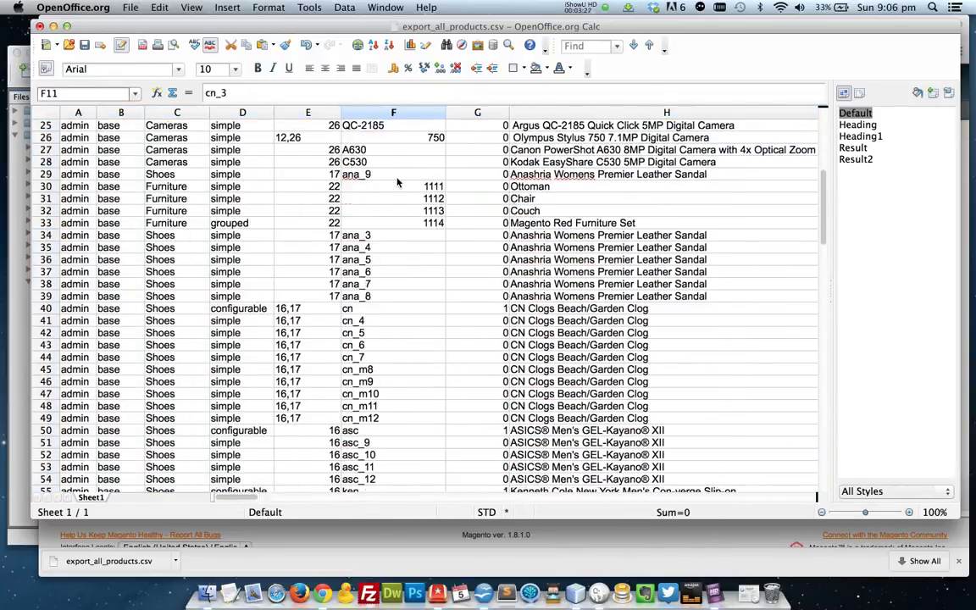
{"action": "scroll", "coordinate": [398, 181], "scroll_direction": "down", "scroll_amount": 13}
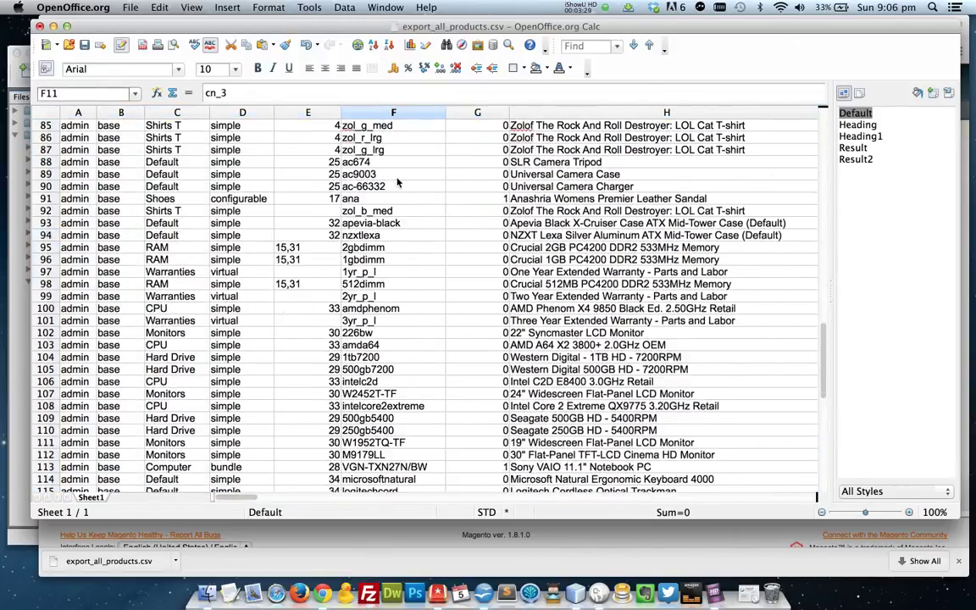
{"action": "scroll", "coordinate": [397, 182], "scroll_direction": "up", "scroll_amount": 20}
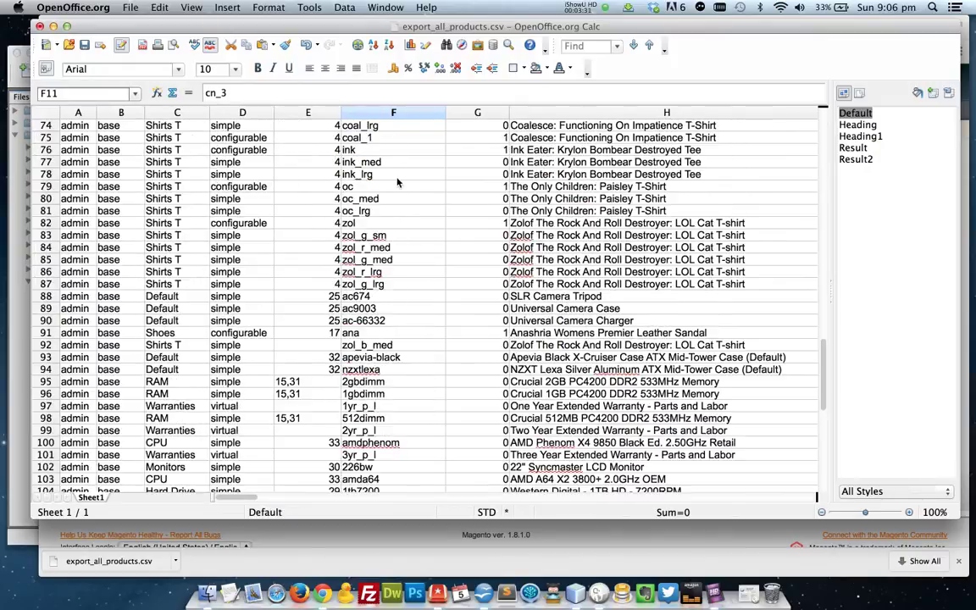
{"action": "scroll", "coordinate": [397, 181], "scroll_direction": "right", "scroll_amount": 15}
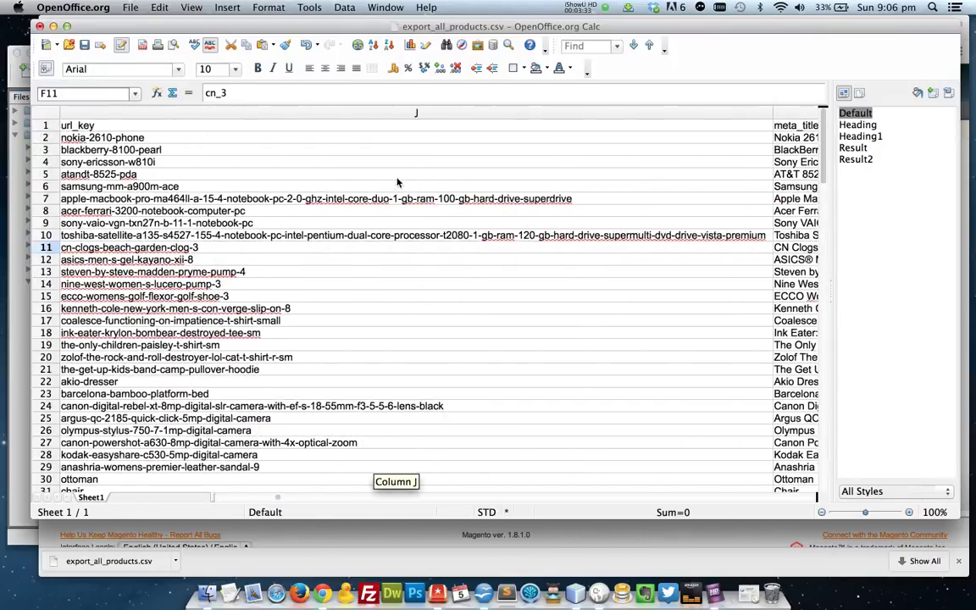
{"action": "scroll", "coordinate": [397, 181], "scroll_direction": "right", "scroll_amount": 15}
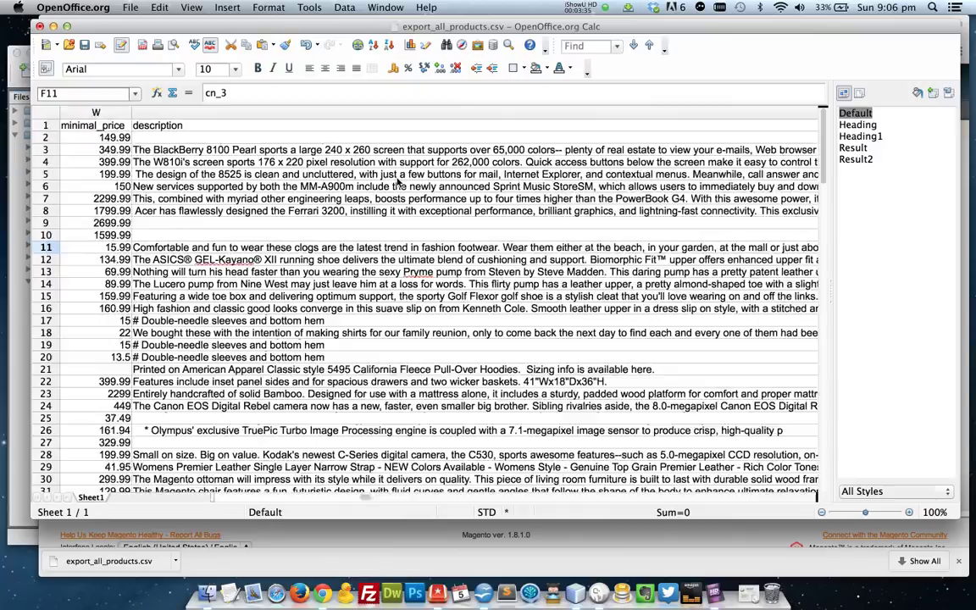
{"action": "scroll", "coordinate": [398, 181], "scroll_direction": "right", "scroll_amount": 15}
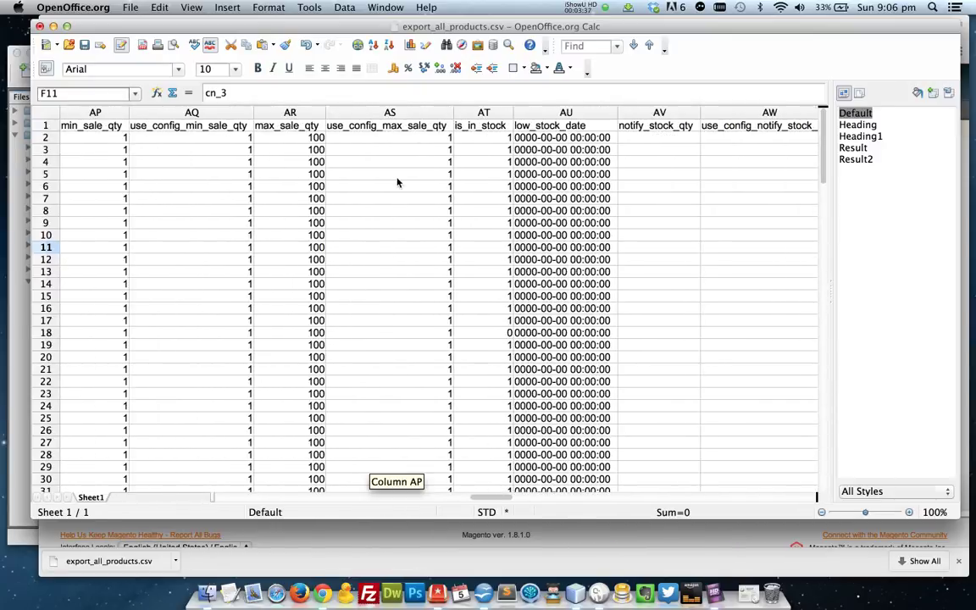
{"action": "scroll", "coordinate": [397, 181], "scroll_direction": "right", "scroll_amount": 5}
{"action": "scroll", "coordinate": [398, 181], "scroll_direction": "left", "scroll_amount": 20}
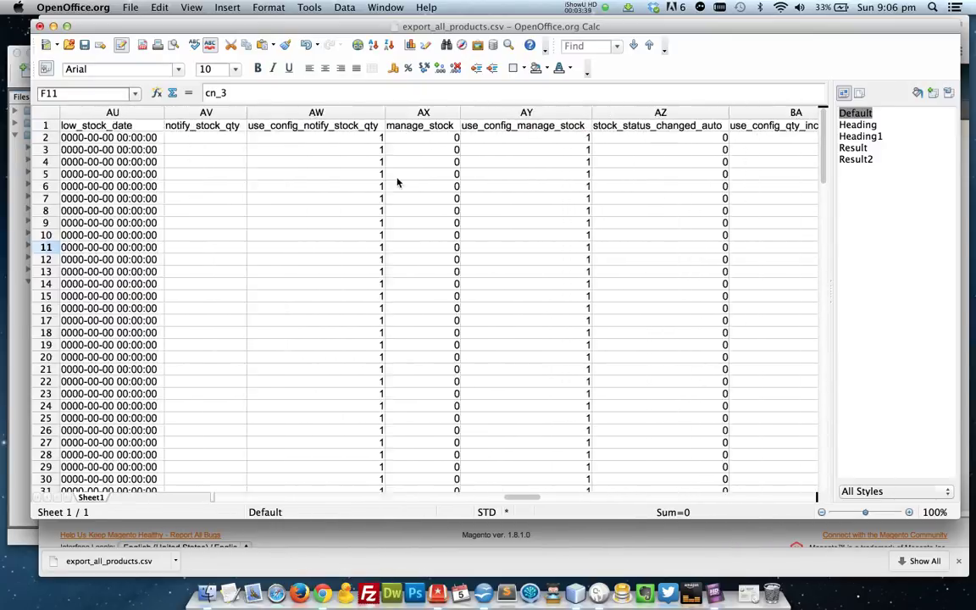
{"action": "scroll", "coordinate": [397, 181], "scroll_direction": "left", "scroll_amount": 20}
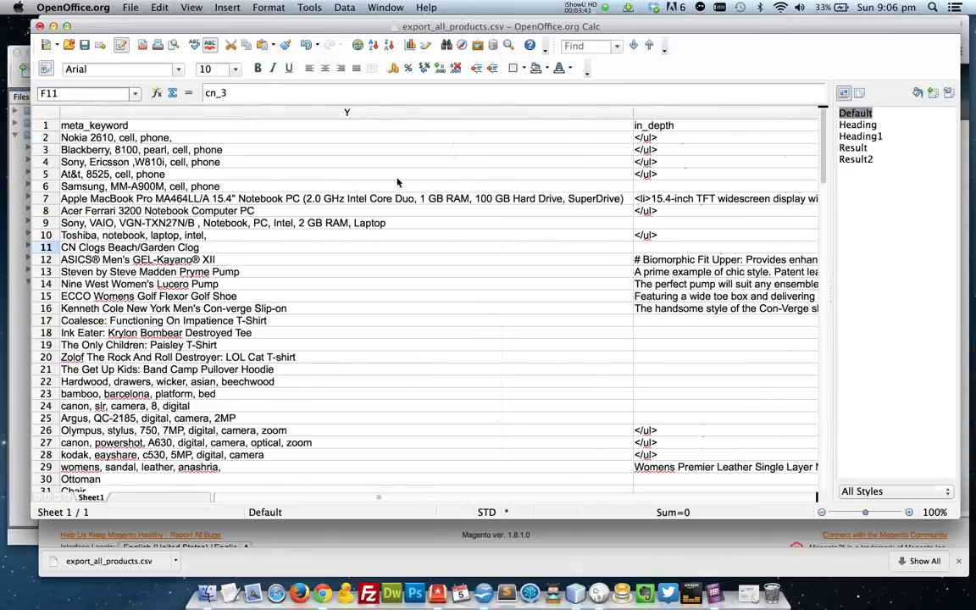
{"action": "scroll", "coordinate": [398, 182], "scroll_direction": "left", "scroll_amount": 2}
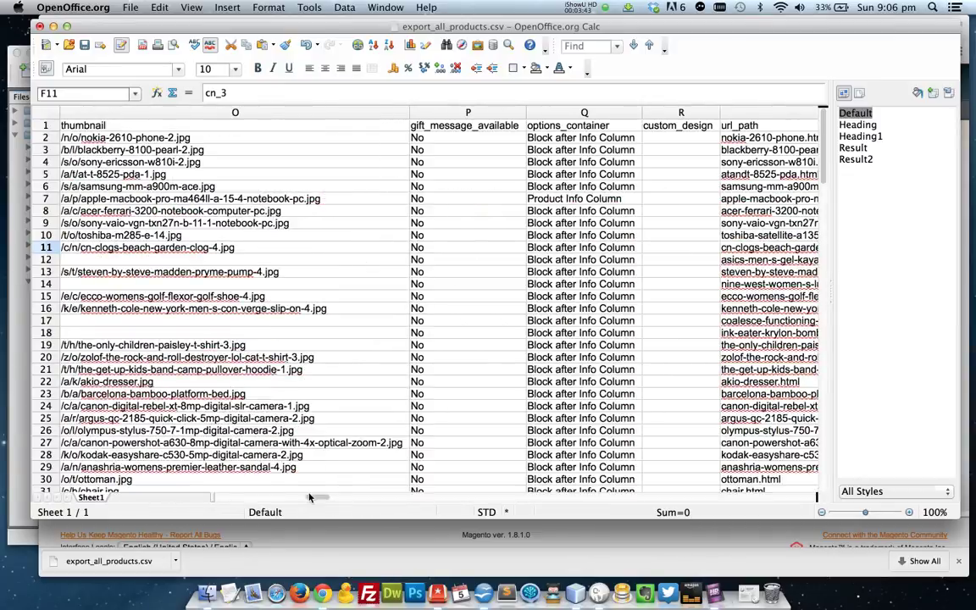
{"action": "left_click", "coordinate": [325, 596]}
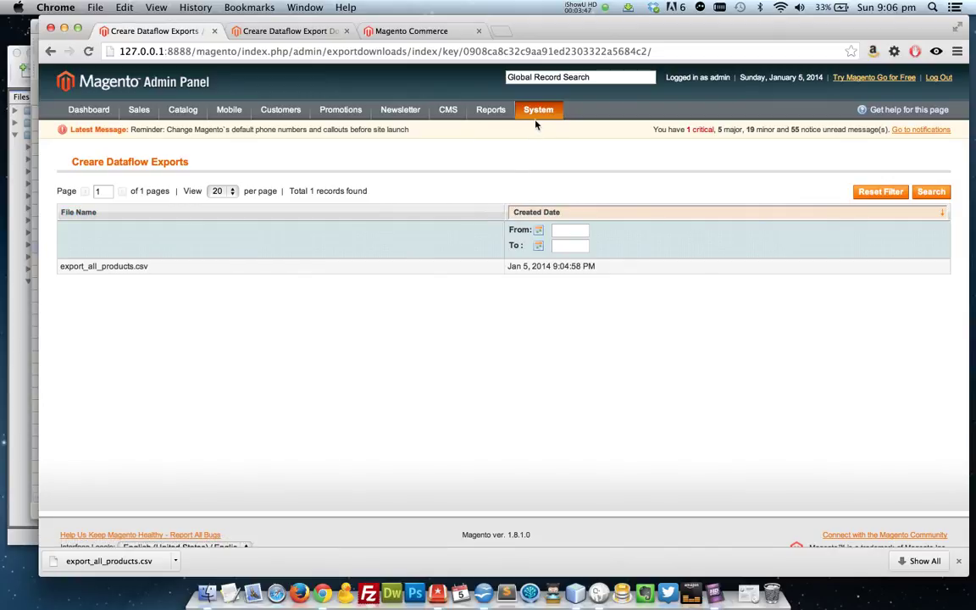
Step: Open Export All Products from Dataflow - Profiles and change its file name to export_all_products_filtered.csv
{"action": "mouse_move", "coordinate": [545, 218]}
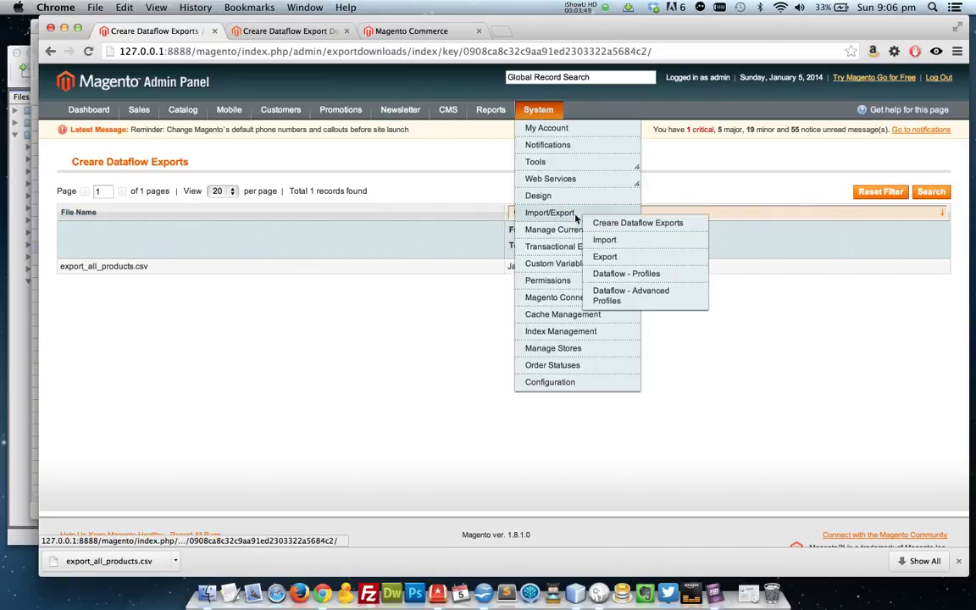
{"action": "left_click", "coordinate": [645, 280]}
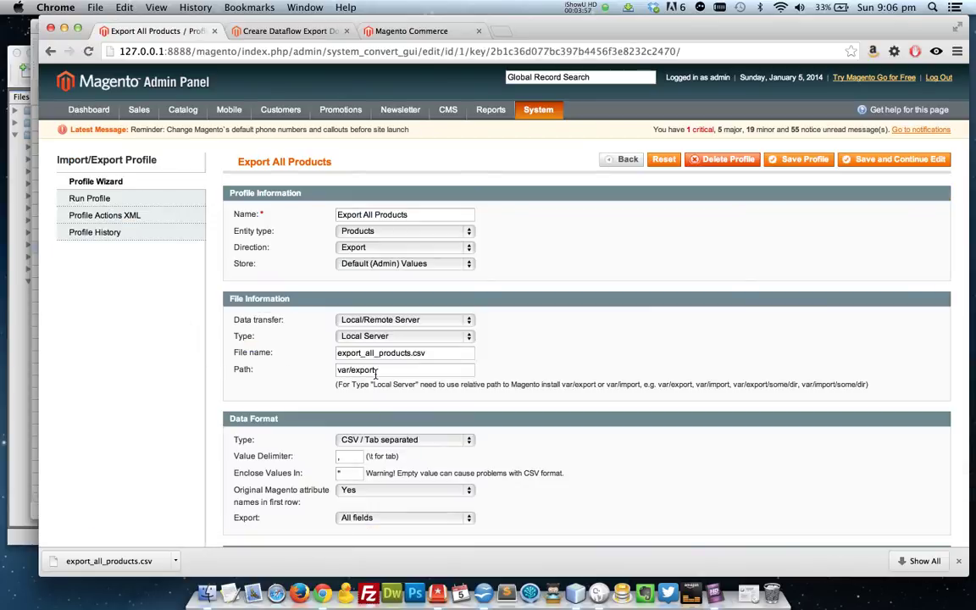
{"action": "scroll", "coordinate": [423, 339], "scroll_direction": "down", "scroll_amount": 3}
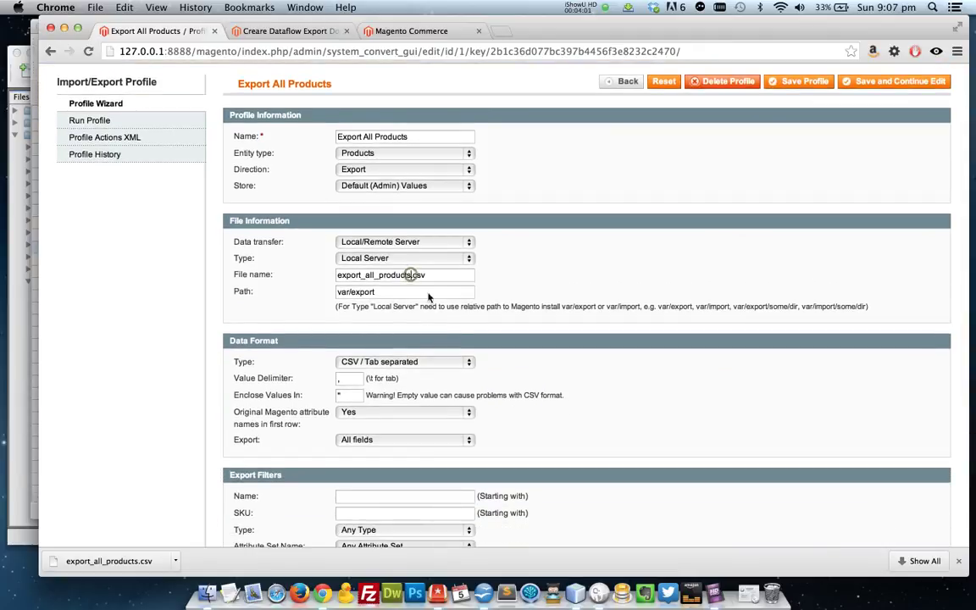
{"action": "key", "text": "BackSpace"}
{"action": "type", "text": "_filtered"}
{"action": "scroll", "coordinate": [509, 288], "scroll_direction": "down", "scroll_amount": 4}
Step: Set Export to Only mapped fields and map sku as the first field
{"action": "left_click", "coordinate": [439, 337]}
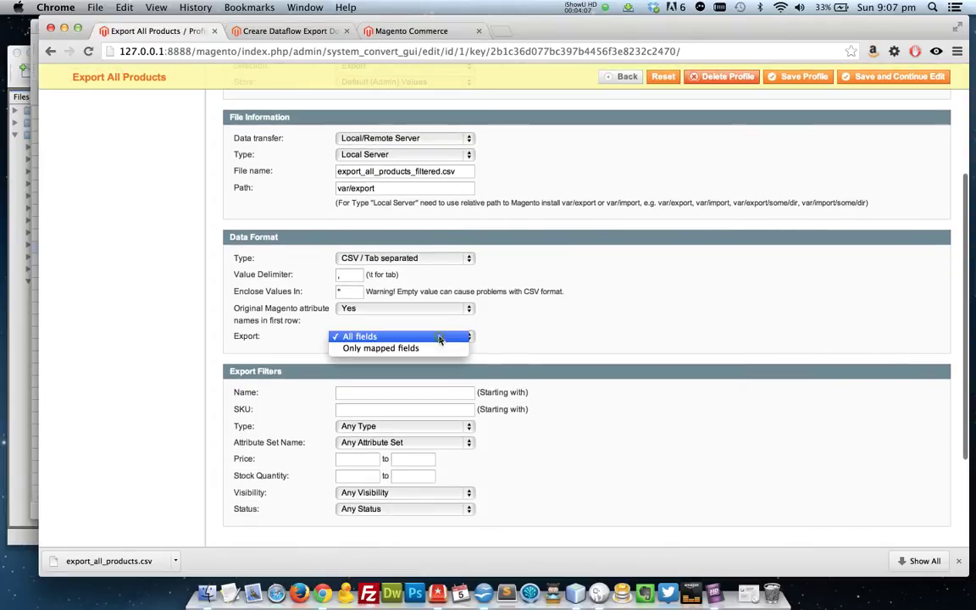
{"action": "left_click", "coordinate": [392, 348]}
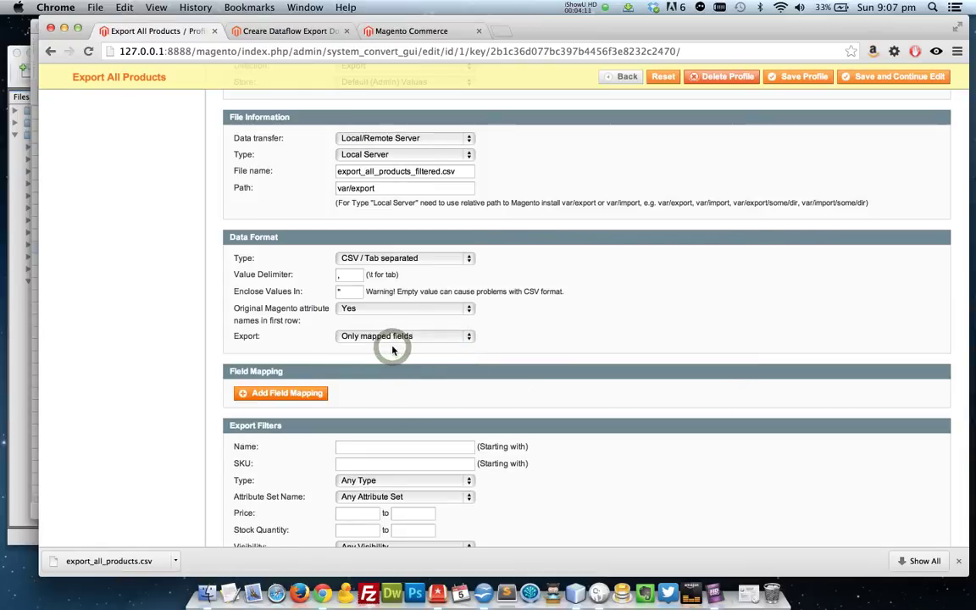
{"action": "left_click", "coordinate": [318, 394]}
{"action": "left_click", "coordinate": [374, 394]}
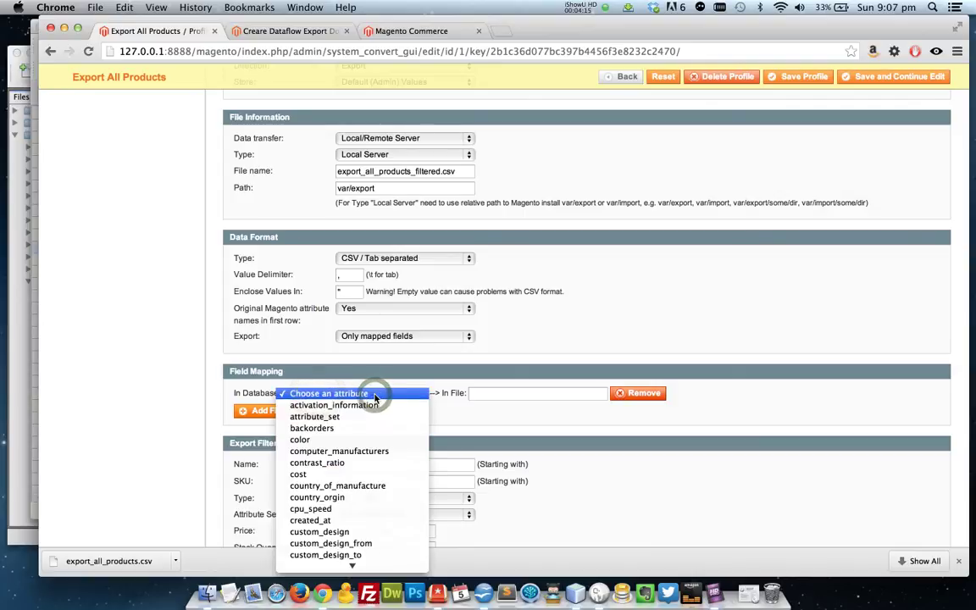
{"action": "type", "text": "sku"}
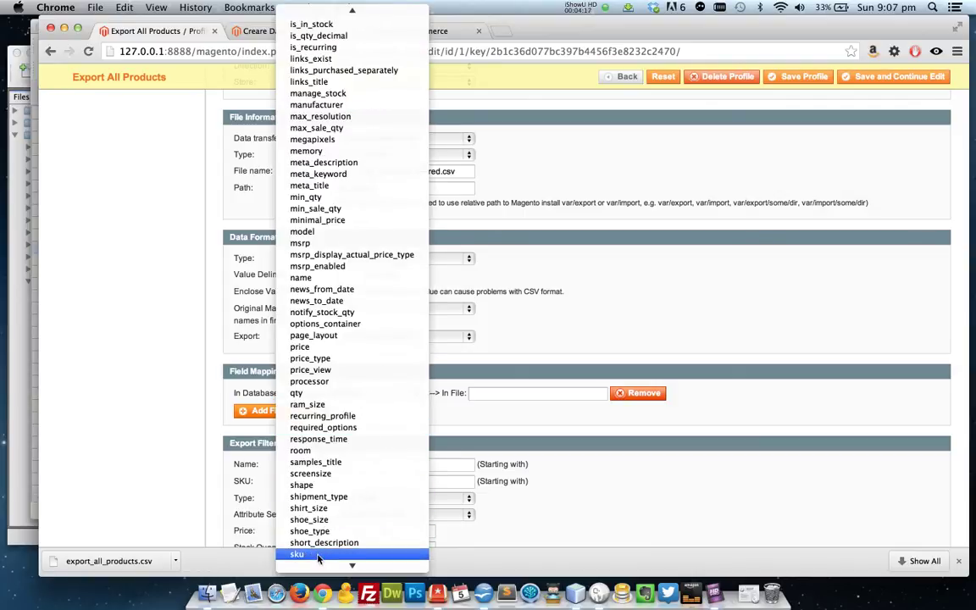
{"action": "left_click", "coordinate": [318, 555]}
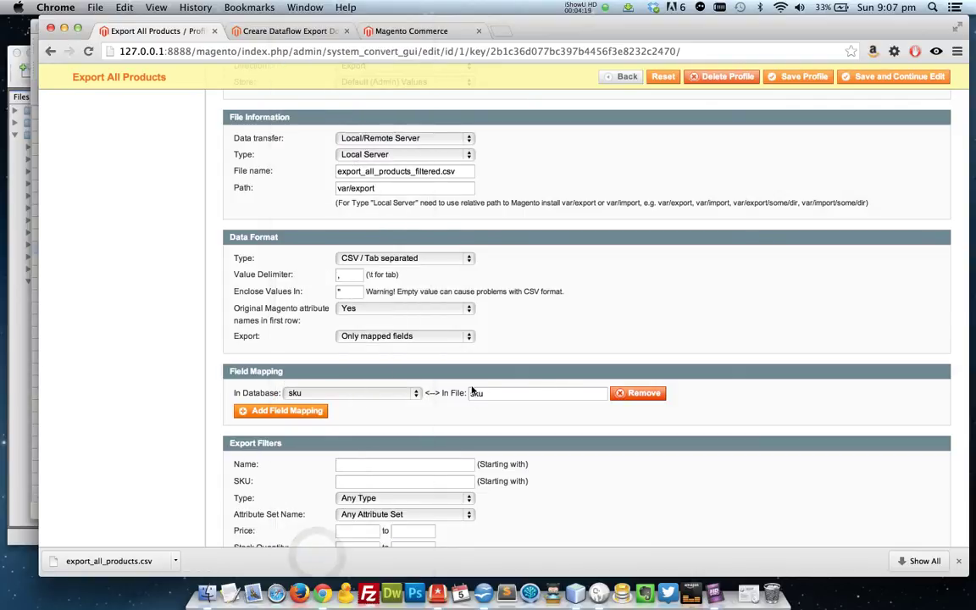
Step: Map name and price as the second and third export fields
{"action": "left_click", "coordinate": [298, 413]}
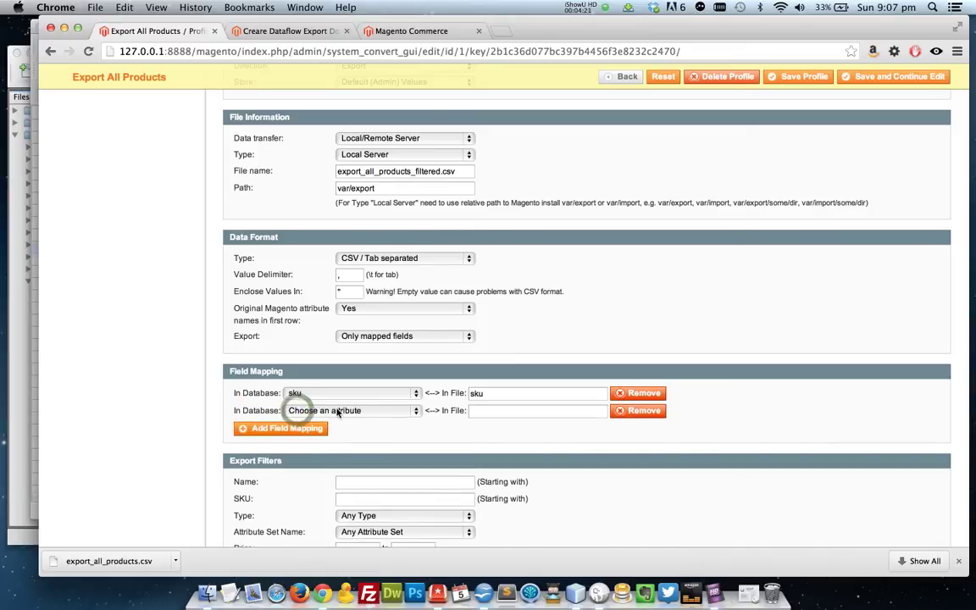
{"action": "left_click", "coordinate": [299, 410]}
{"action": "scroll", "coordinate": [337, 413], "scroll_direction": "down", "scroll_amount": 10}
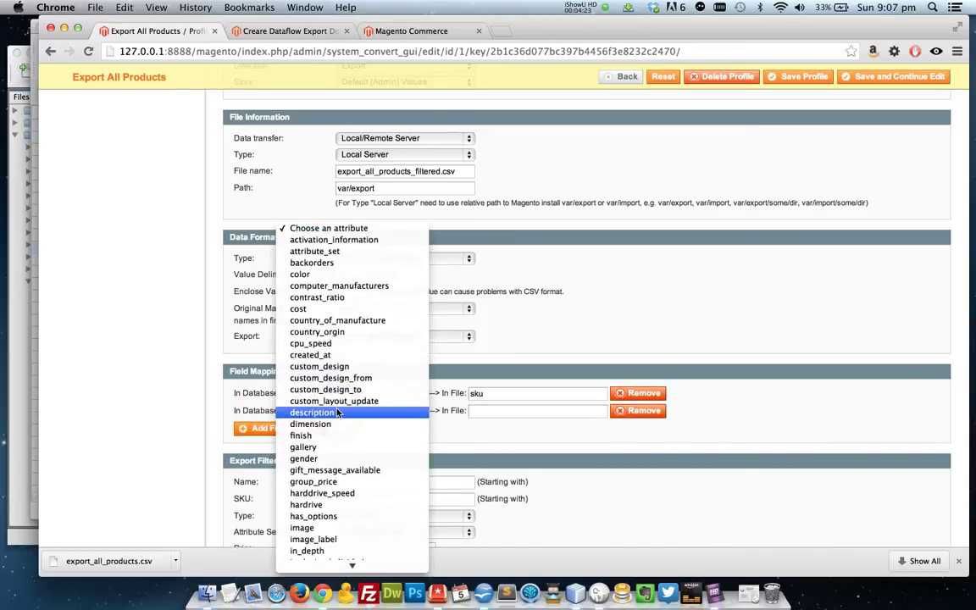
{"action": "scroll", "coordinate": [337, 414], "scroll_direction": "down", "scroll_amount": 10}
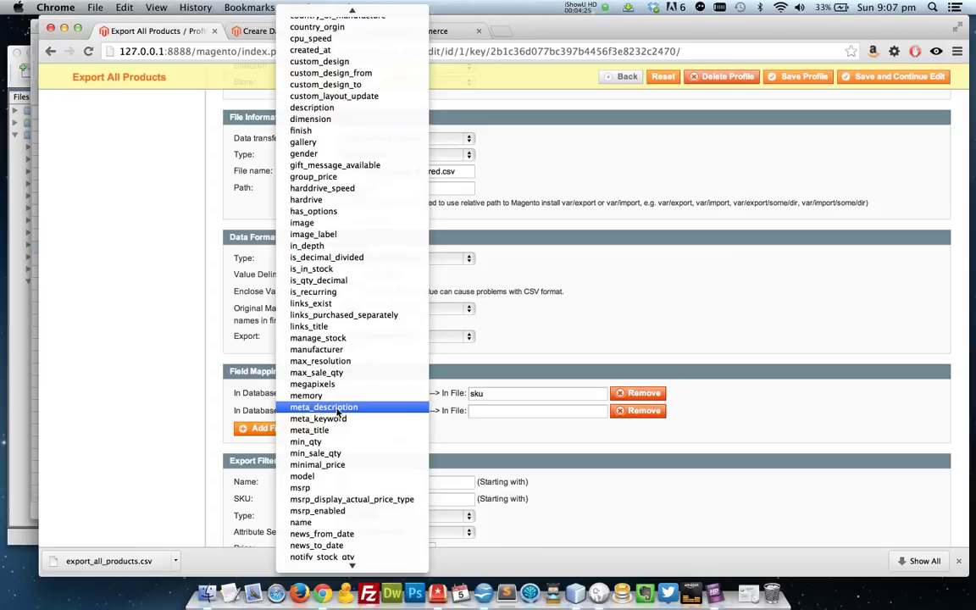
{"action": "scroll", "coordinate": [339, 413], "scroll_direction": "down", "scroll_amount": 1}
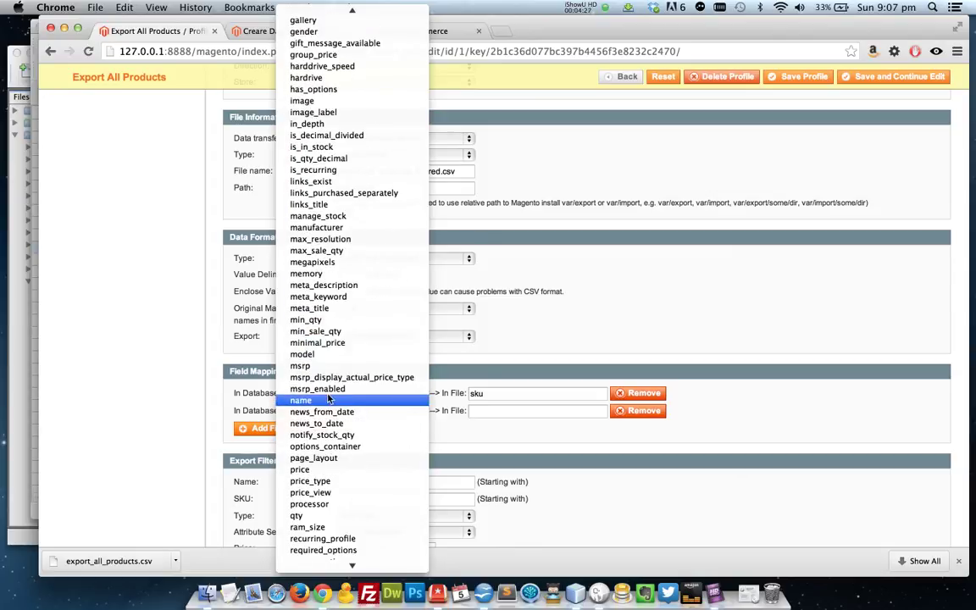
{"action": "left_click", "coordinate": [326, 394]}
{"action": "left_click", "coordinate": [320, 430]}
{"action": "left_click", "coordinate": [321, 427]}
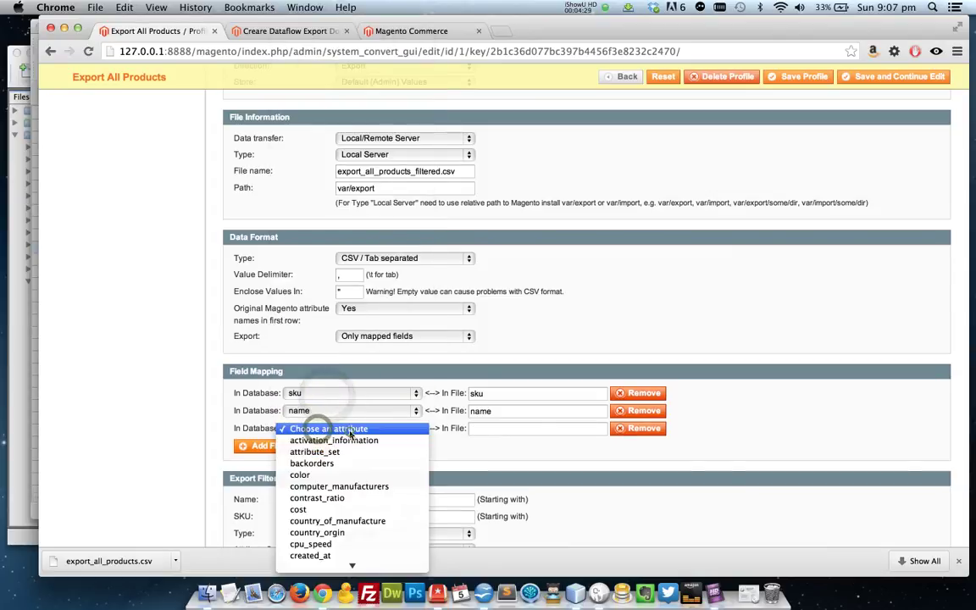
{"action": "scroll", "coordinate": [339, 428], "scroll_direction": "down", "scroll_amount": 8}
{"action": "scroll", "coordinate": [348, 429], "scroll_direction": "down", "scroll_amount": 12}
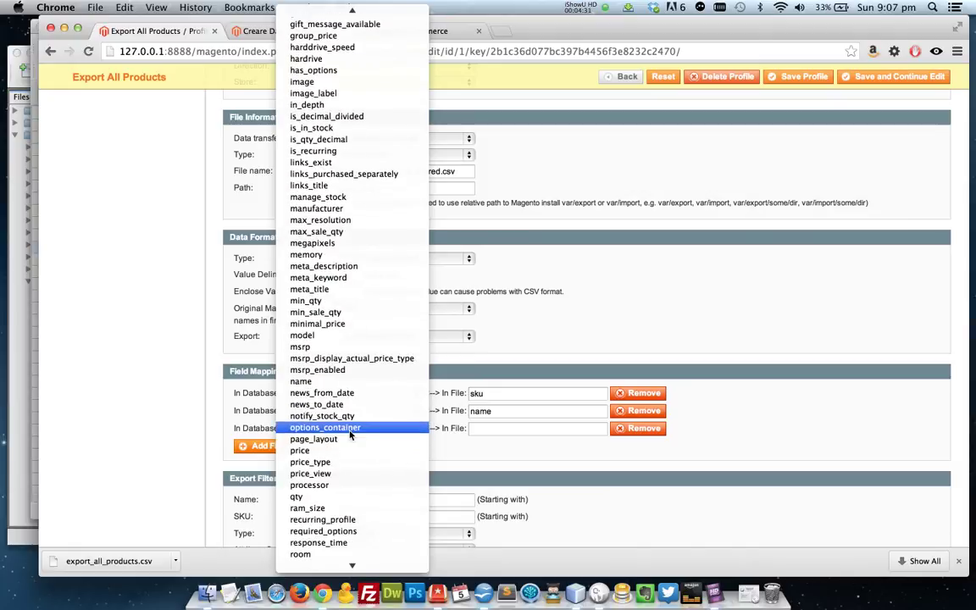
{"action": "left_click", "coordinate": [333, 451]}
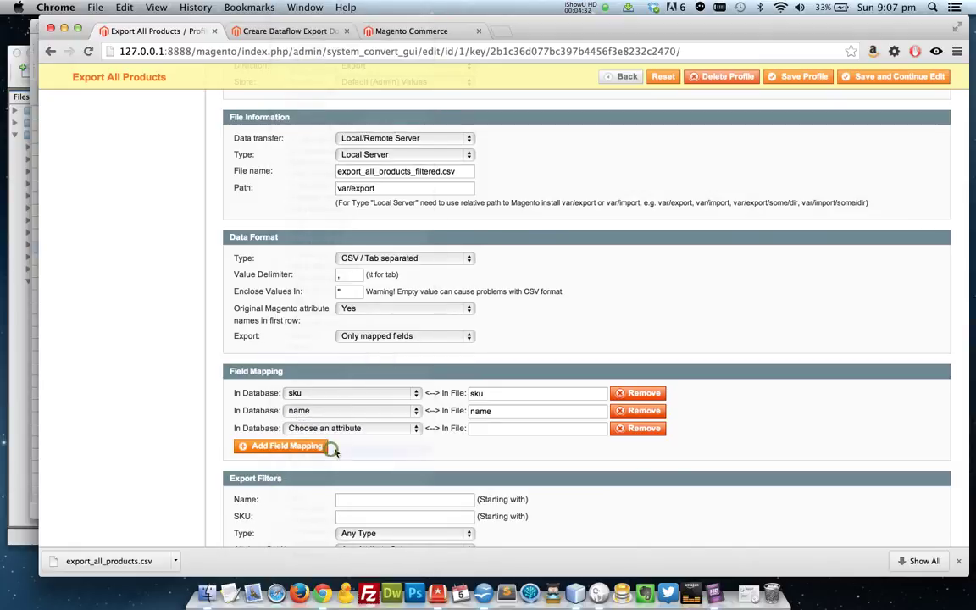
{"action": "scroll", "coordinate": [651, 451], "scroll_direction": "down", "scroll_amount": 5}
Step: Leave the status and visibility filters unchanged and enter 0.9 in the price filter
{"action": "left_click", "coordinate": [652, 451]}
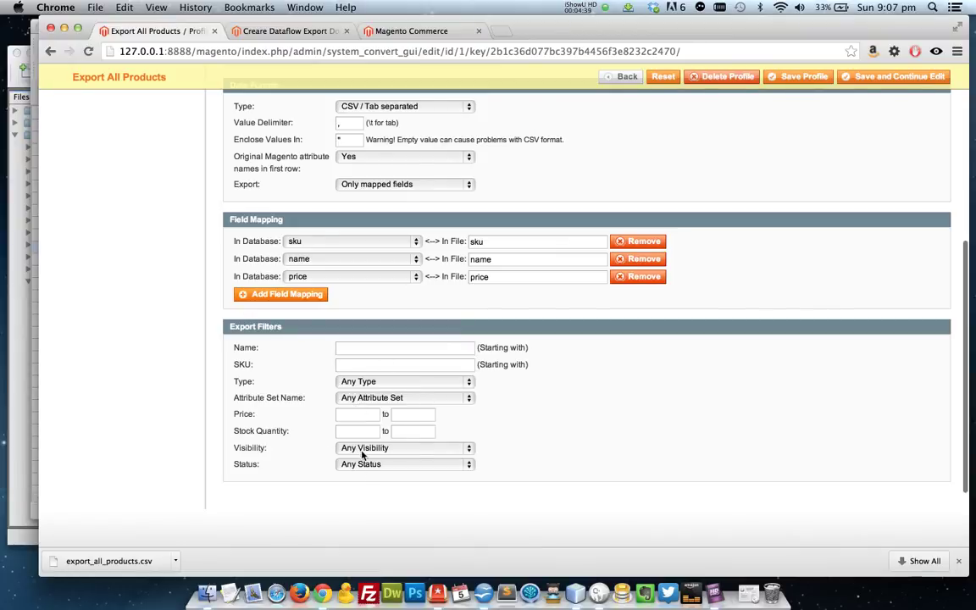
{"action": "left_click", "coordinate": [360, 470]}
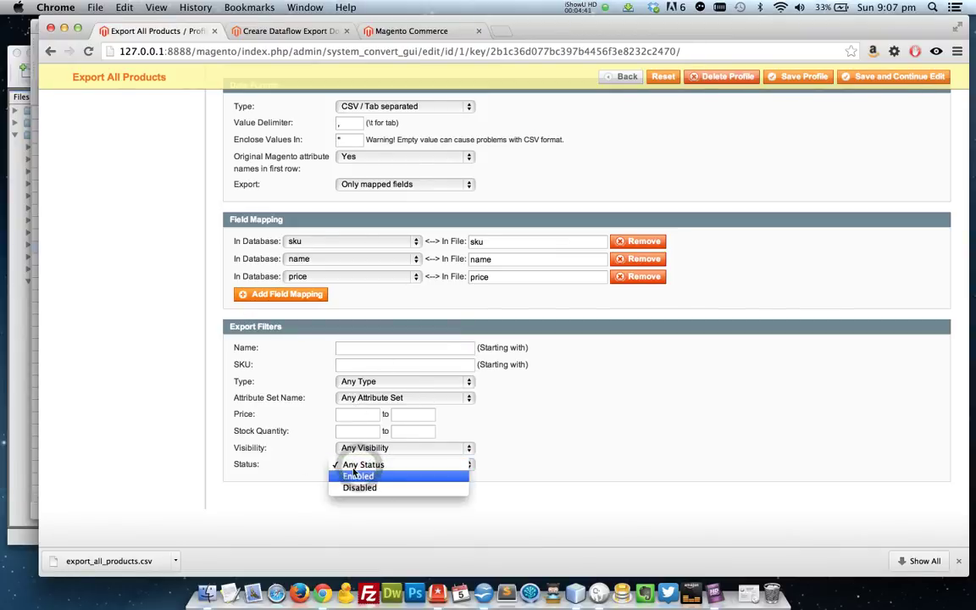
{"action": "left_click", "coordinate": [282, 464]}
{"action": "left_click", "coordinate": [360, 450]}
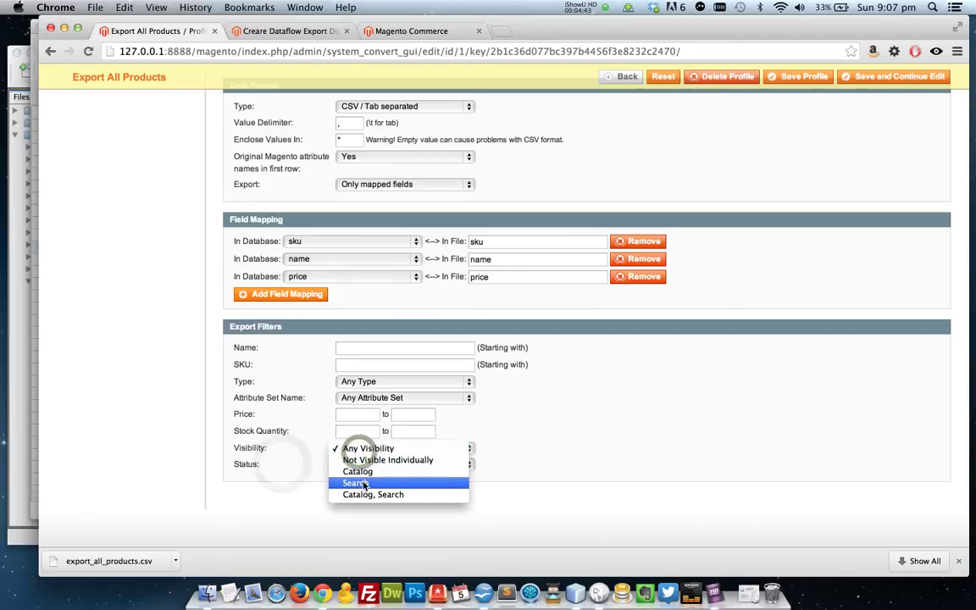
{"action": "left_click", "coordinate": [510, 466]}
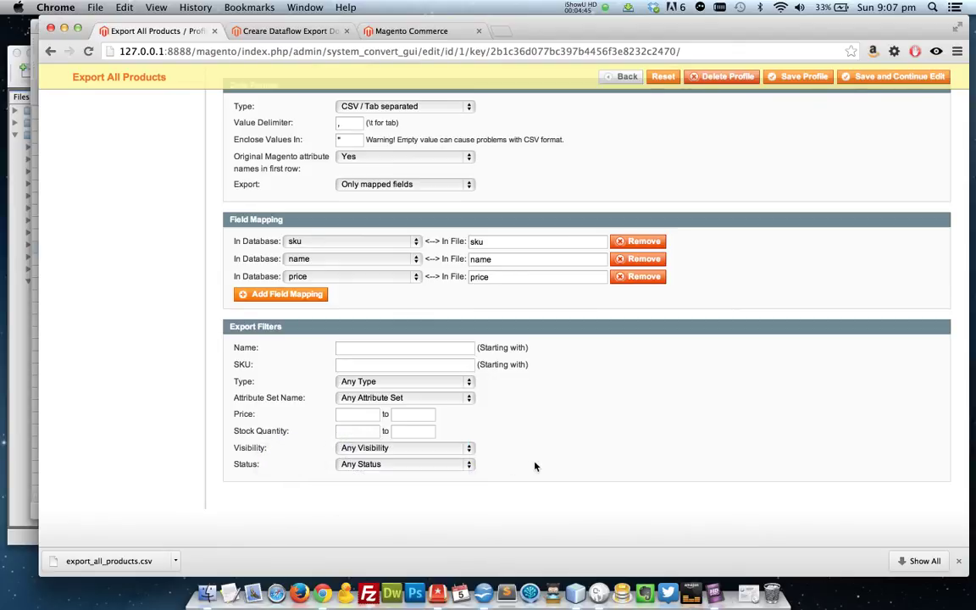
{"action": "right_click", "coordinate": [530, 405]}
{"action": "left_click", "coordinate": [339, 413]}
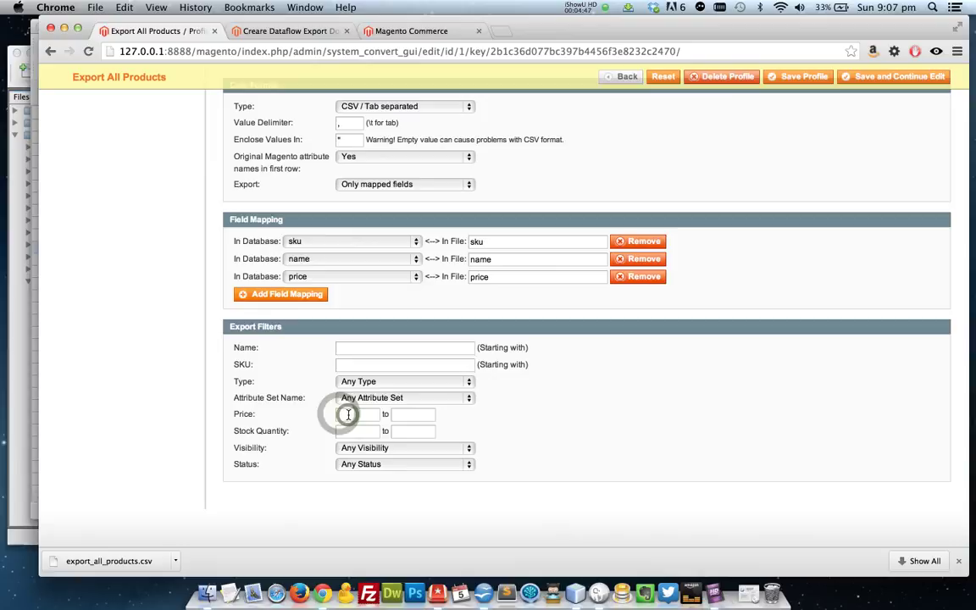
{"action": "type", "text": "0.9"}
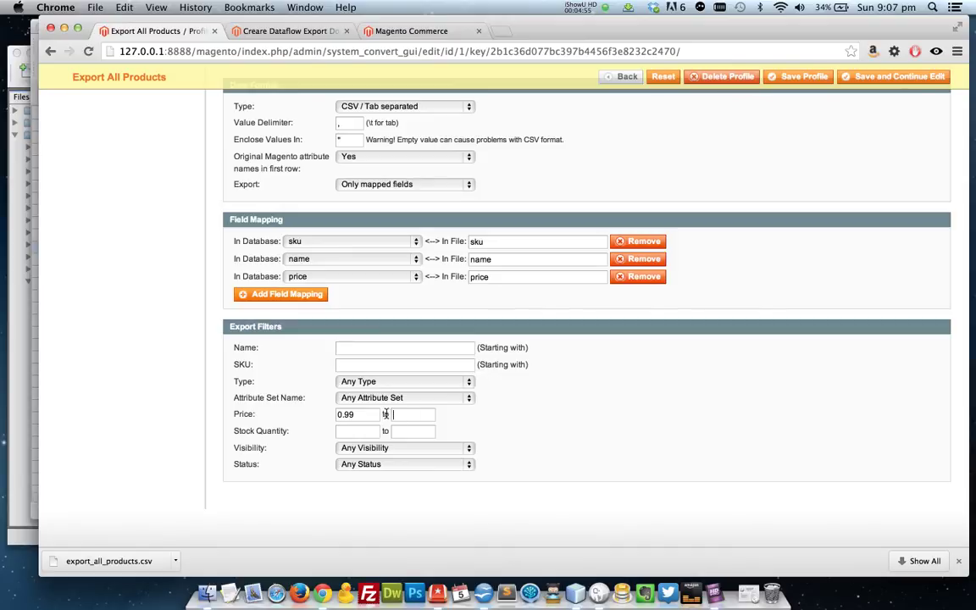
{"action": "left_click", "coordinate": [568, 423]}
Step: Filter the export to the Furniture attribute set
{"action": "left_click", "coordinate": [427, 400]}
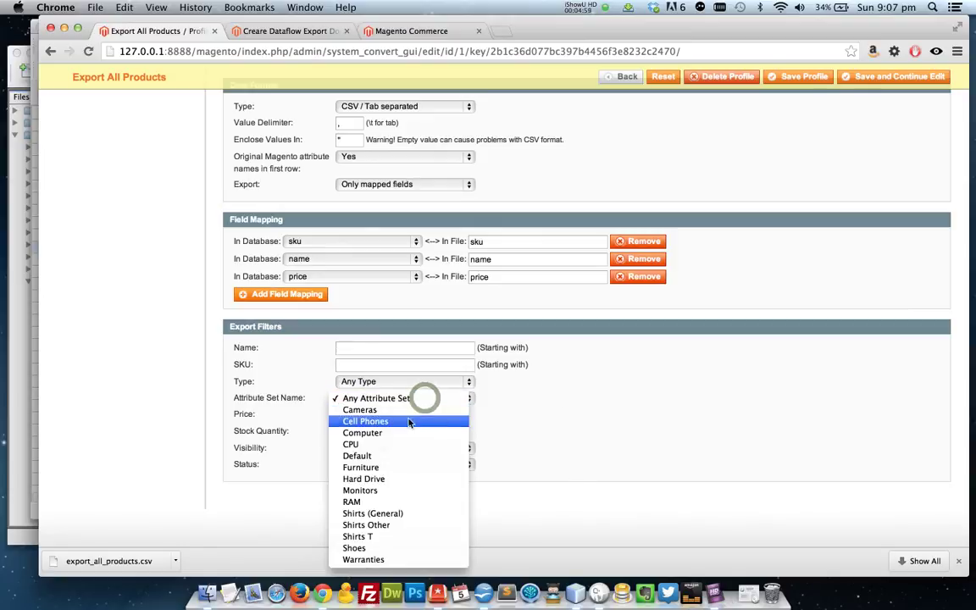
{"action": "left_click", "coordinate": [388, 466]}
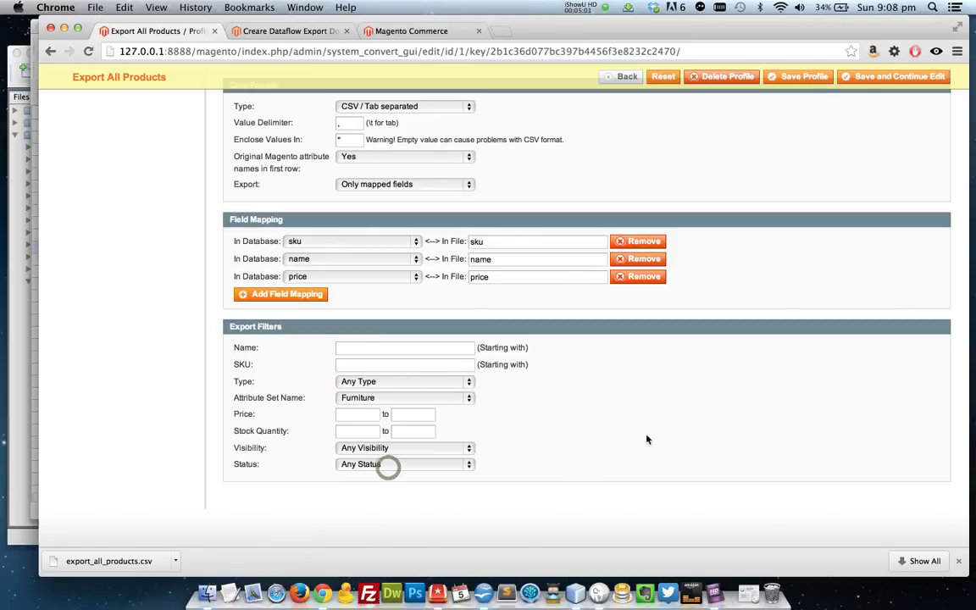
{"action": "left_click", "coordinate": [647, 438]}
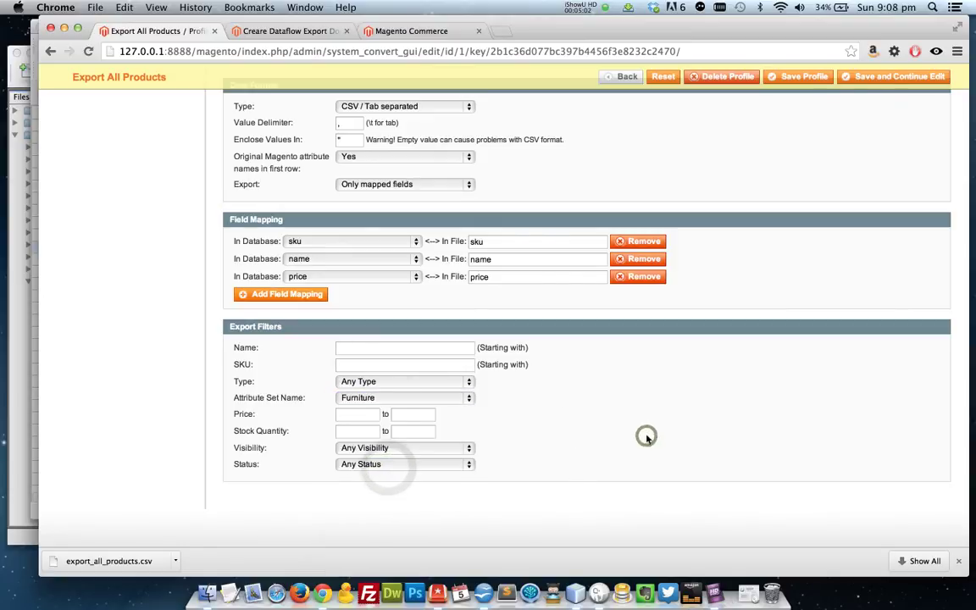
Step: Save the filtered profile and run it in a popup, exporting 6 records to export_all_products_filtered.csv
{"action": "left_click", "coordinate": [869, 80]}
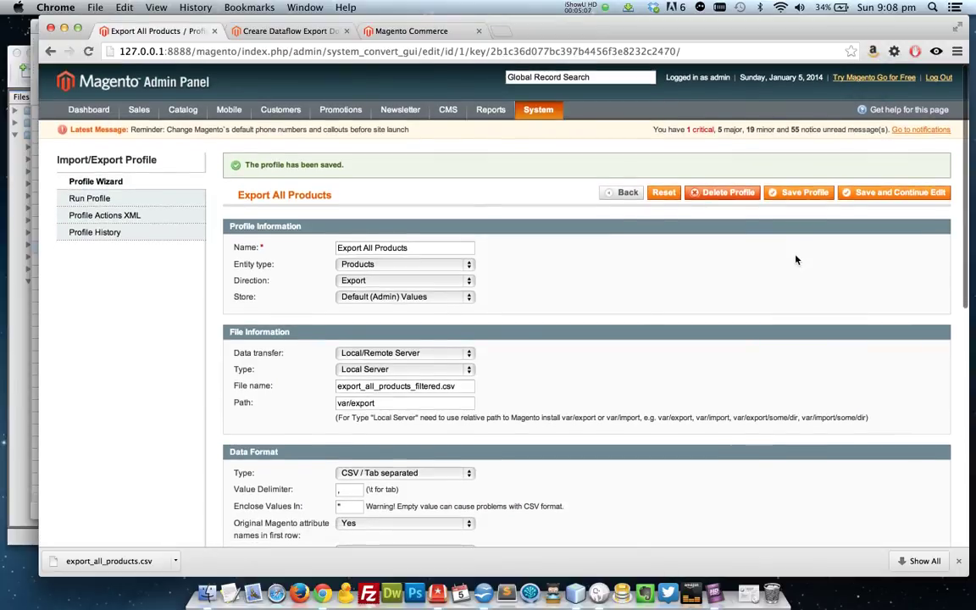
{"action": "scroll", "coordinate": [796, 260], "scroll_direction": "down", "scroll_amount": 2}
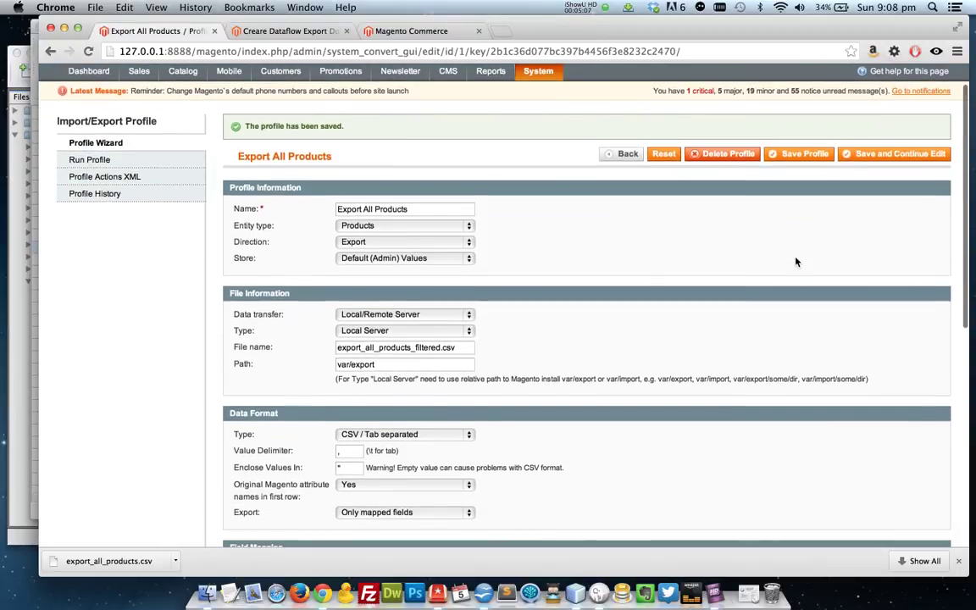
{"action": "left_click", "coordinate": [157, 164]}
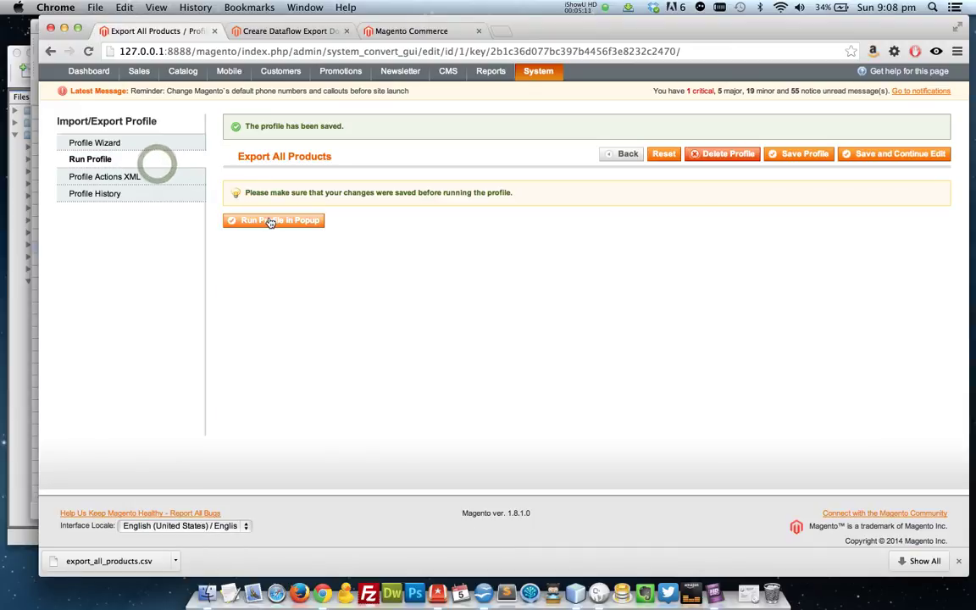
{"action": "left_click", "coordinate": [270, 222]}
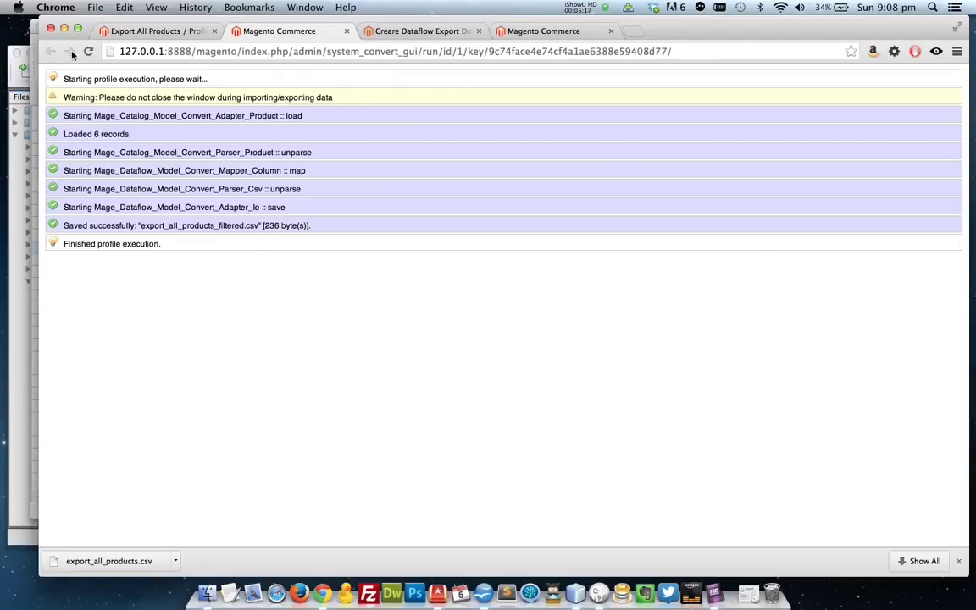
Step: Open export_all_products_filtered.csv from the NetBeans project tree in Calc with comma-separated import settings
{"action": "left_click", "coordinate": [33, 70]}
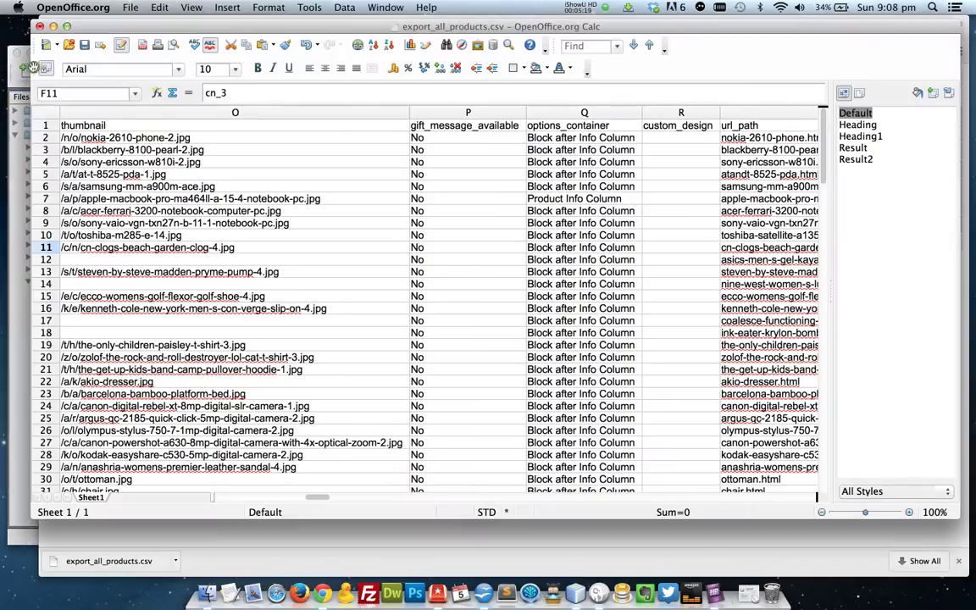
{"action": "left_click", "coordinate": [16, 69]}
{"action": "key", "text": "super+n"}
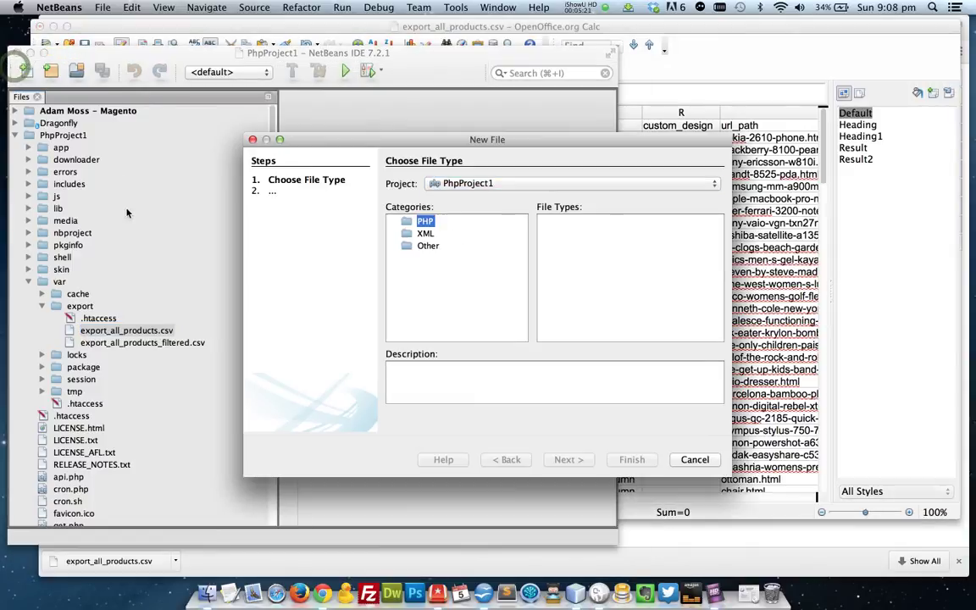
{"action": "left_click", "coordinate": [692, 458]}
{"action": "left_click", "coordinate": [165, 331]}
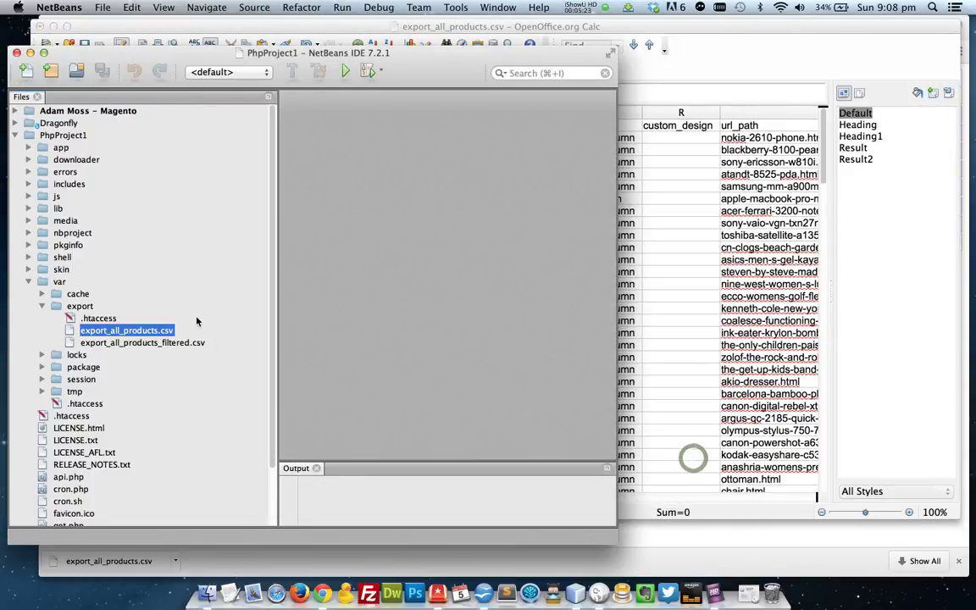
{"action": "left_click", "coordinate": [160, 343]}
{"action": "right_click", "coordinate": [148, 343]}
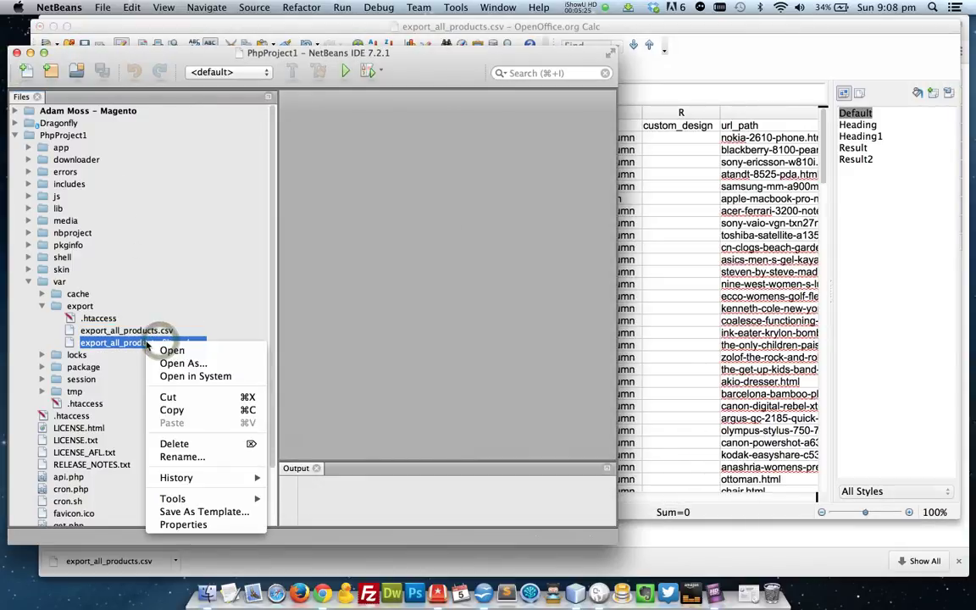
{"action": "left_click", "coordinate": [193, 375]}
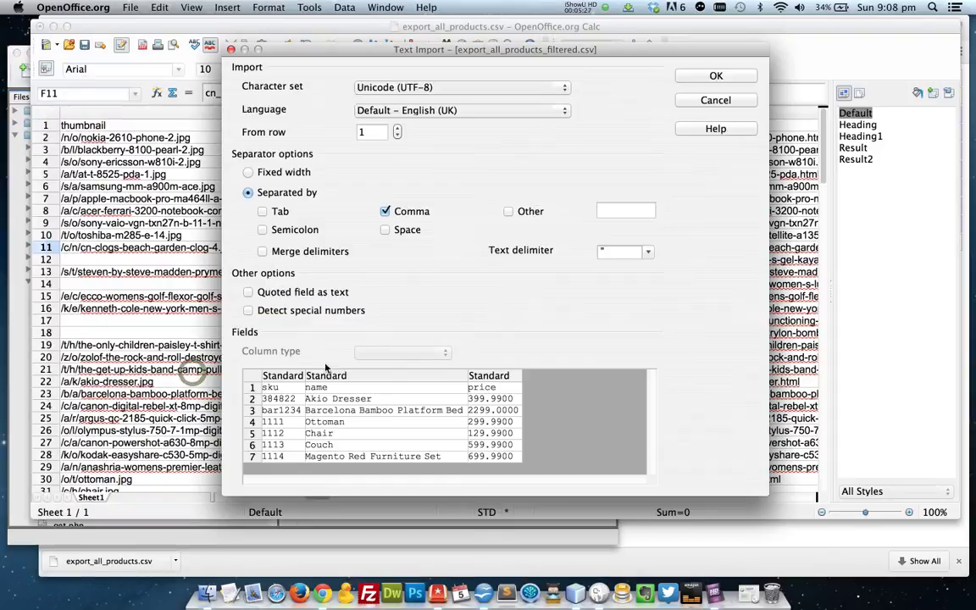
{"action": "left_click", "coordinate": [727, 74]}
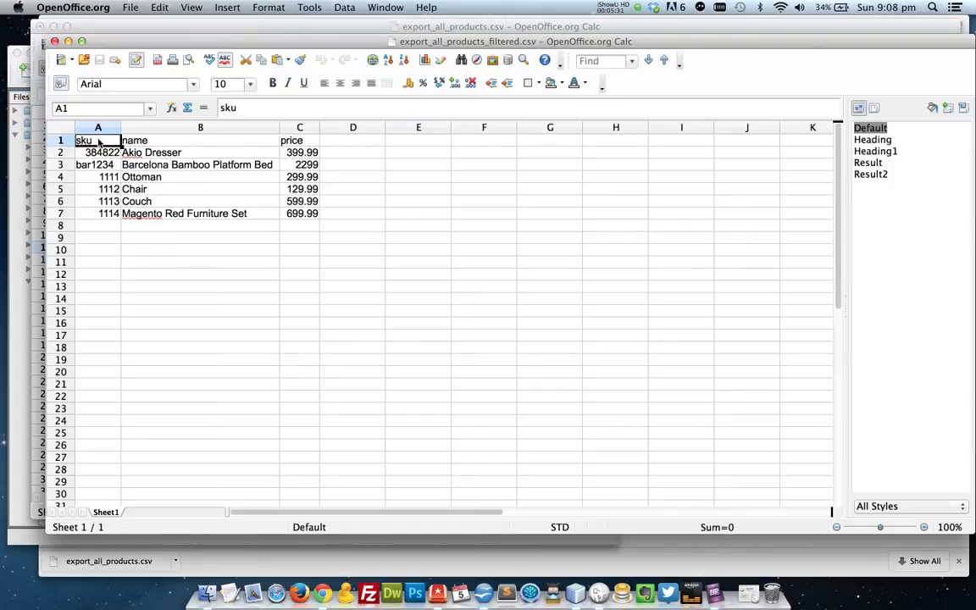
Step: Inspect the name and price column headers and the six product names in B2:B7
{"action": "left_click", "coordinate": [146, 141]}
{"action": "key", "text": "Tab"}
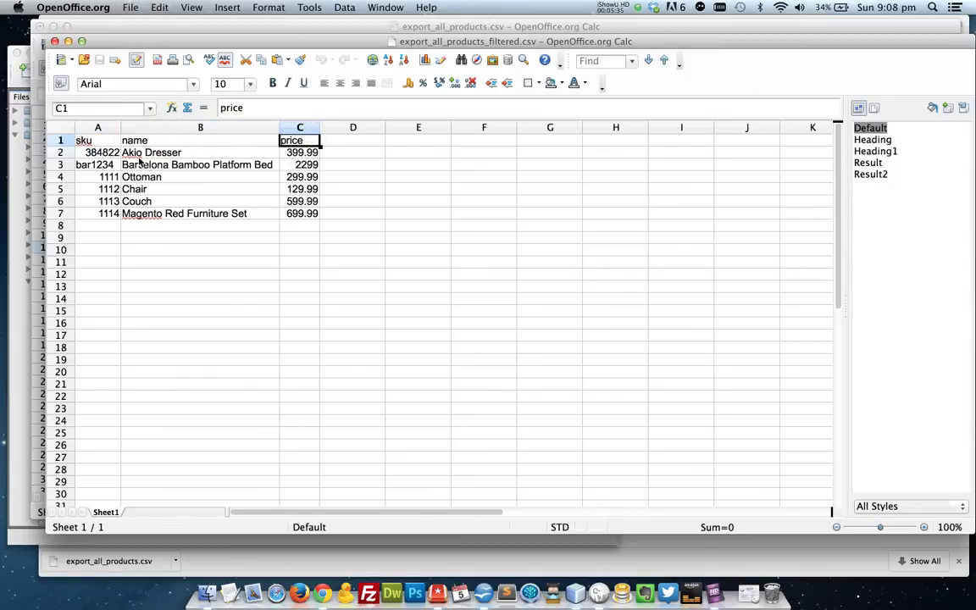
{"action": "left_click_drag", "start_coordinate": [158, 155], "coordinate": [195, 213]}
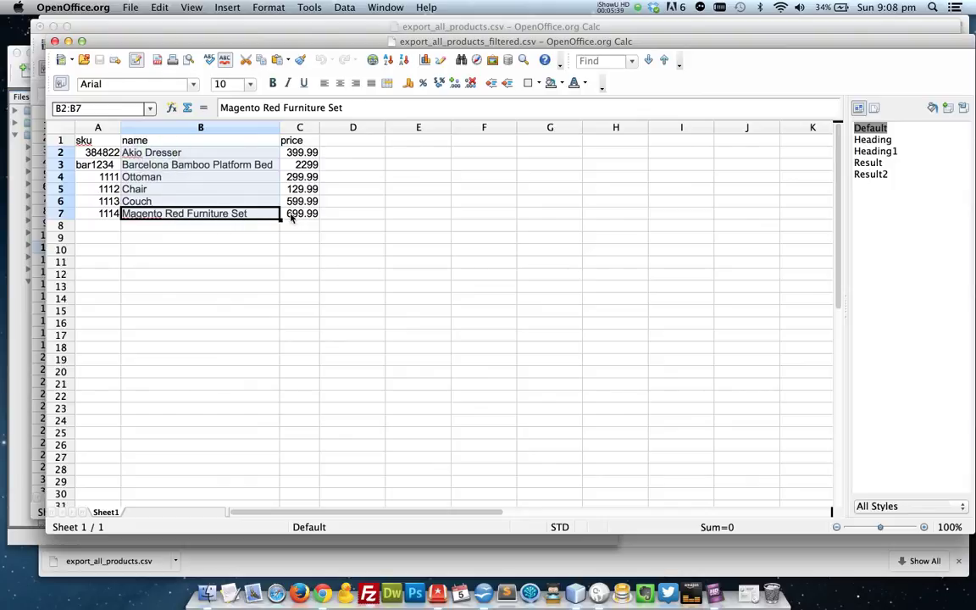
{"action": "right_click", "coordinate": [332, 189]}
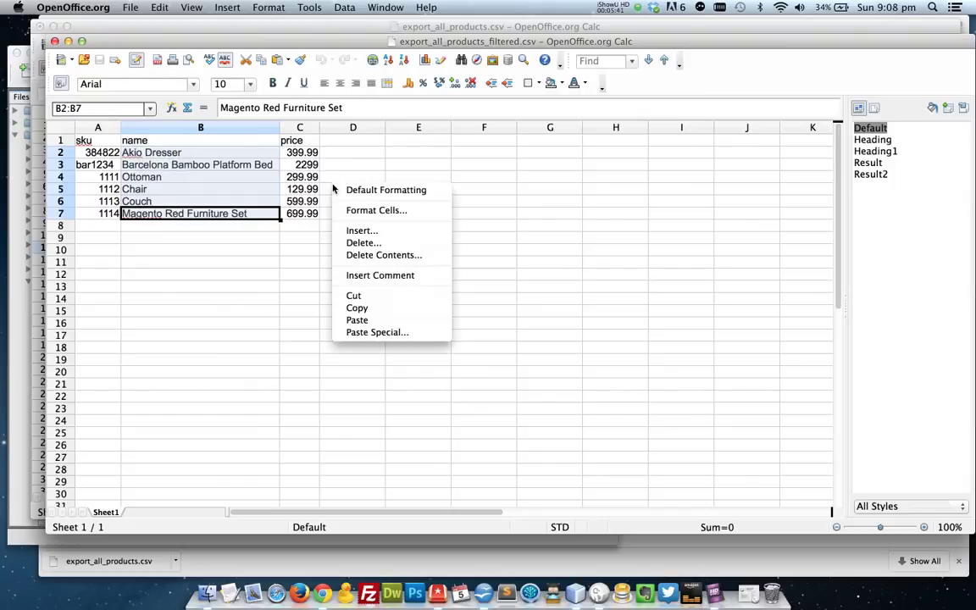
{"action": "left_click", "coordinate": [289, 193]}
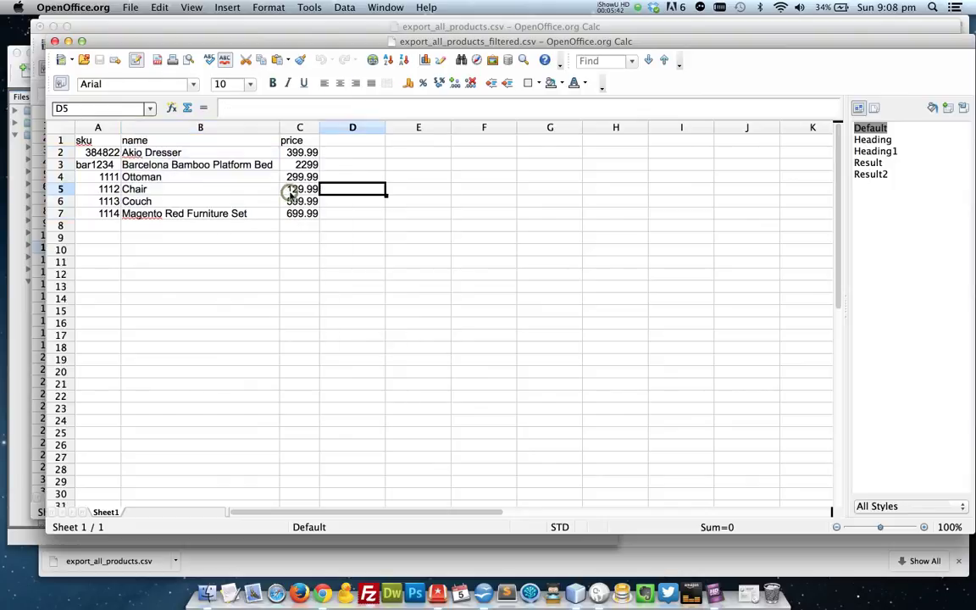
Step: Close the export log tab and go to System > Import/Export > Creare Dataflow Exports
{"action": "left_click", "coordinate": [322, 593]}
{"action": "left_click", "coordinate": [347, 31]}
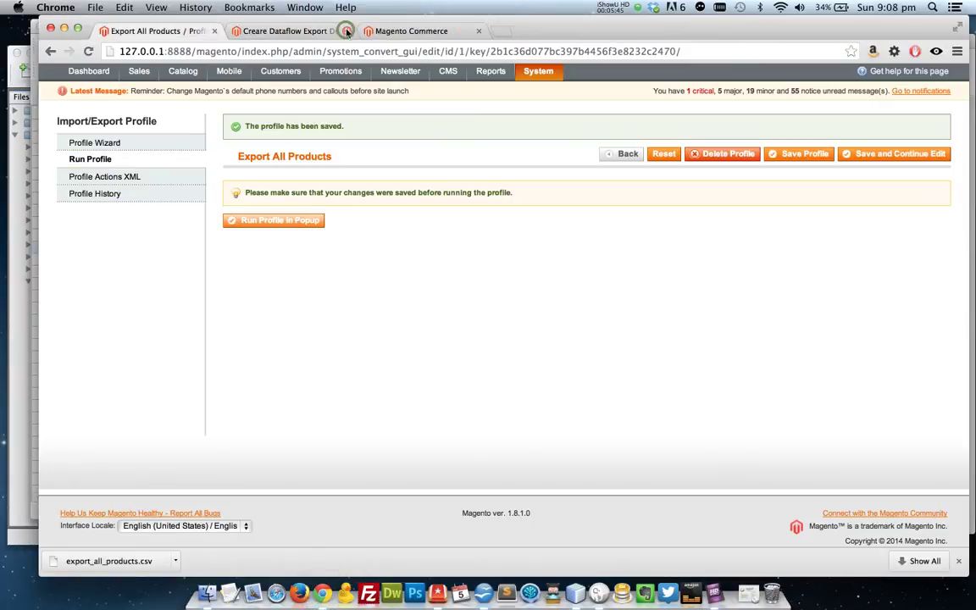
{"action": "mouse_move", "coordinate": [540, 73]}
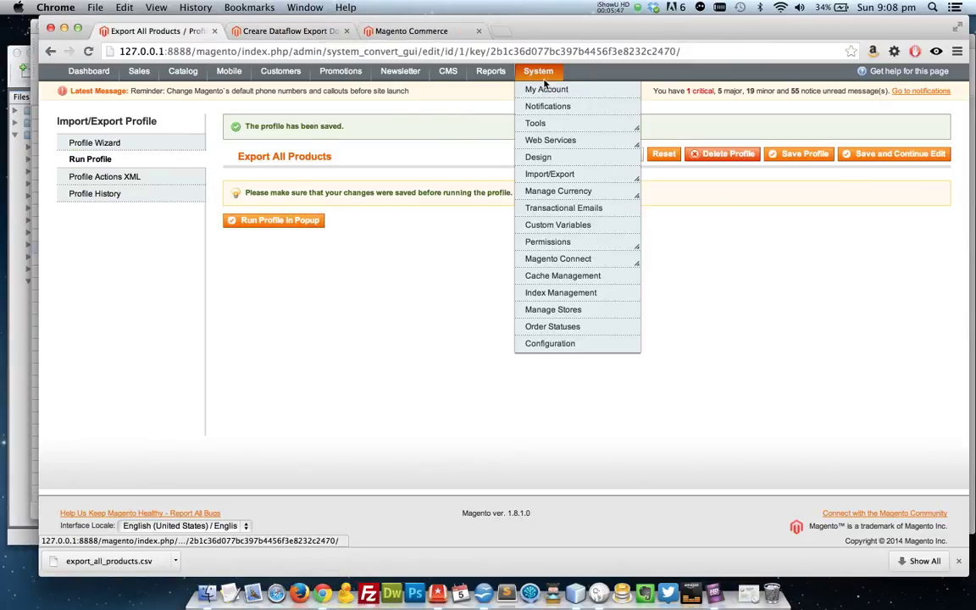
{"action": "mouse_move", "coordinate": [562, 177]}
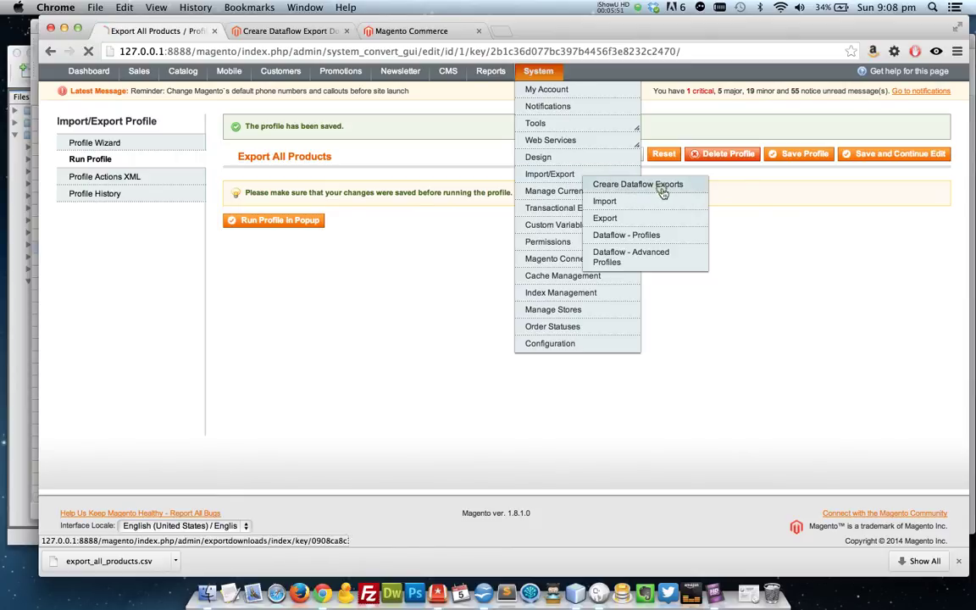
{"action": "left_click", "coordinate": [662, 191]}
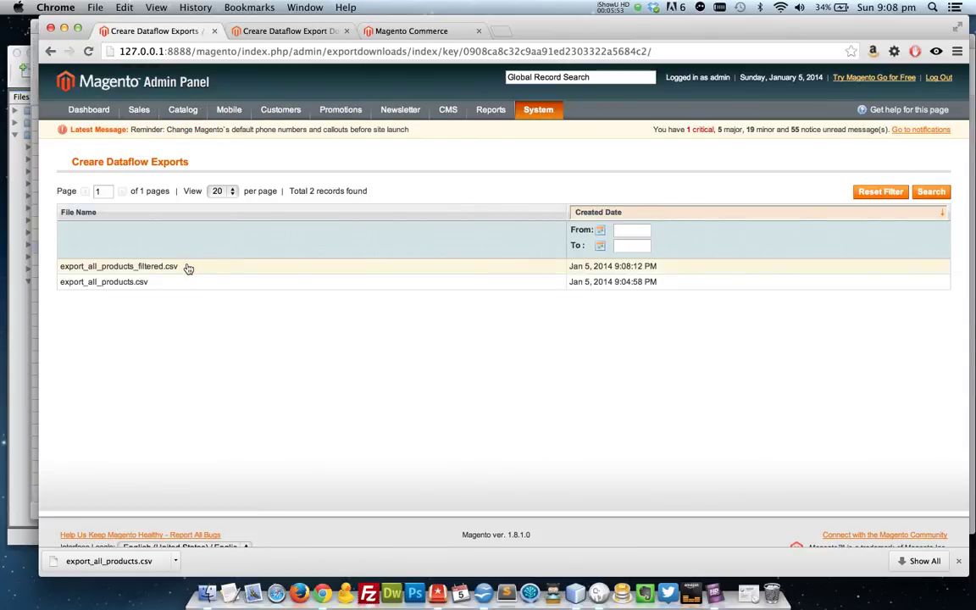
Step: Download export_all_products_filtered.csv and show the downloaded file in its folder
{"action": "left_click", "coordinate": [188, 268]}
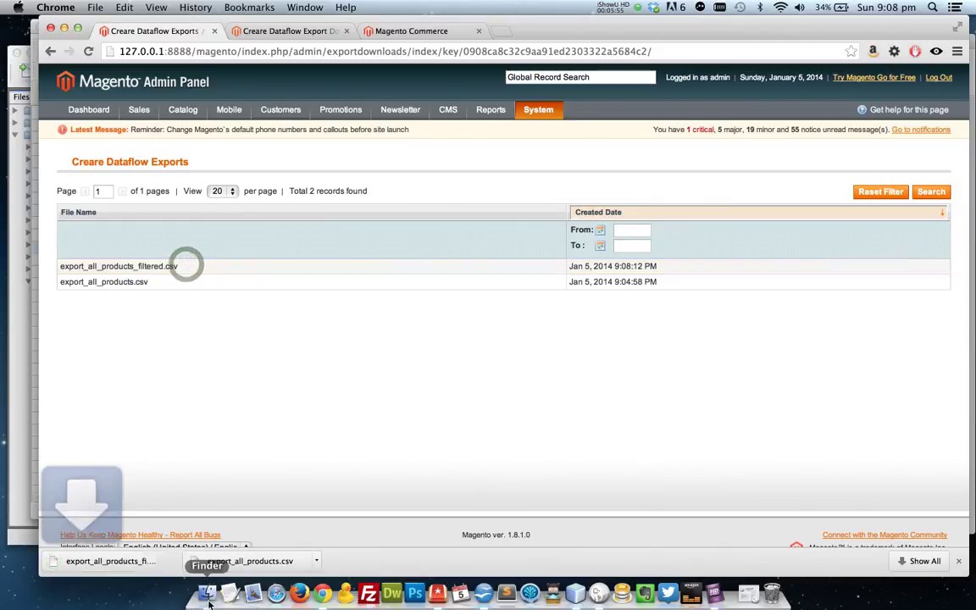
{"action": "left_click", "coordinate": [175, 562]}
{"action": "left_click", "coordinate": [222, 543]}
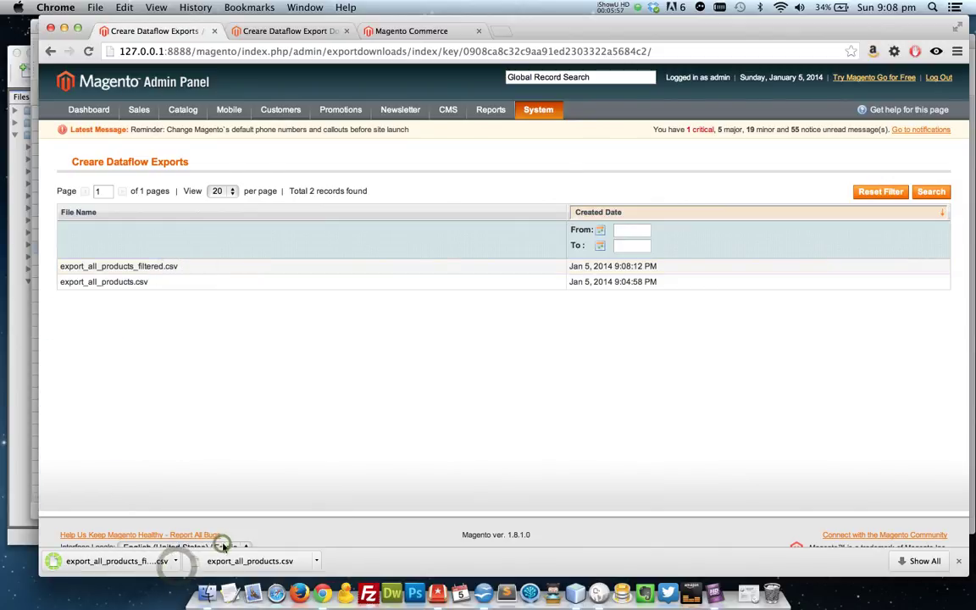
Step: Open the downloaded export_all_products_filtered.csv with OpenOffice.org, accepting the default CSV import settings
{"action": "right_click", "coordinate": [283, 169]}
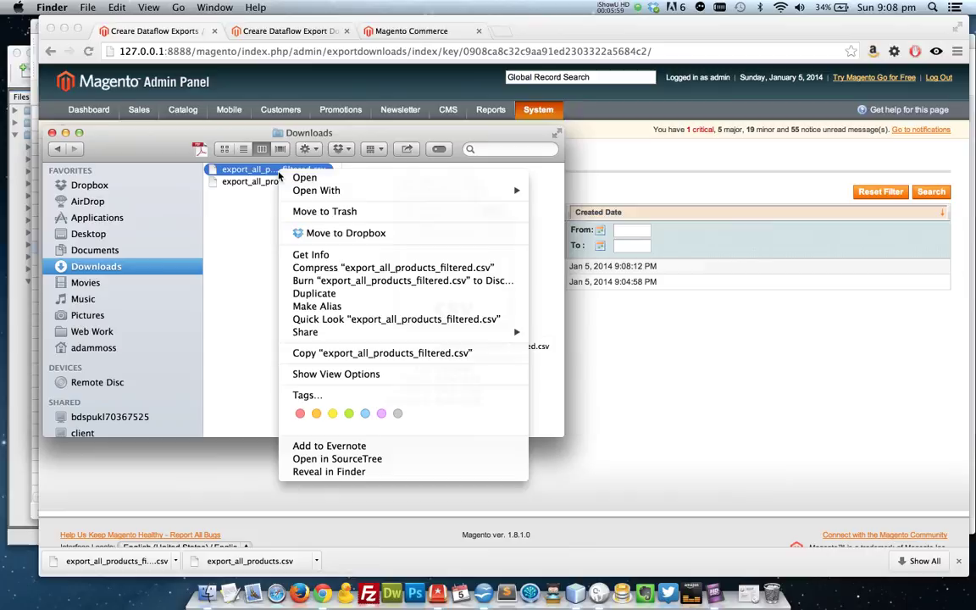
{"action": "mouse_move", "coordinate": [356, 195]}
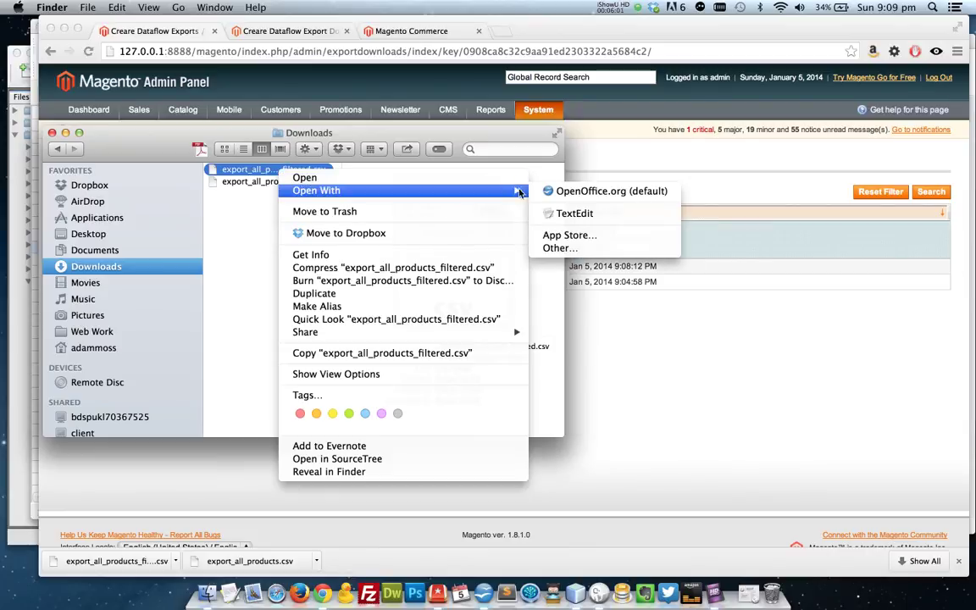
{"action": "left_click", "coordinate": [564, 192]}
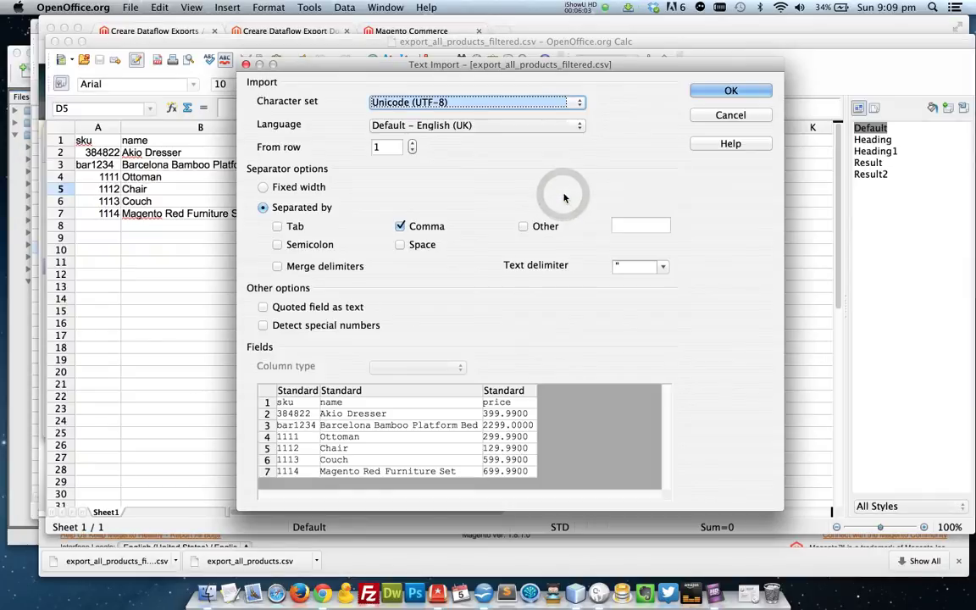
{"action": "left_click", "coordinate": [711, 89]}
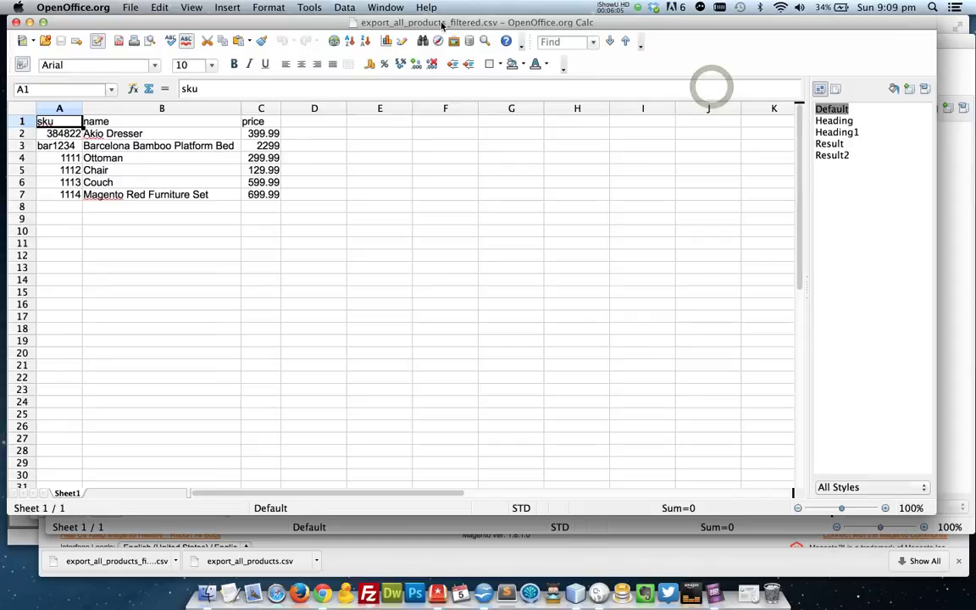